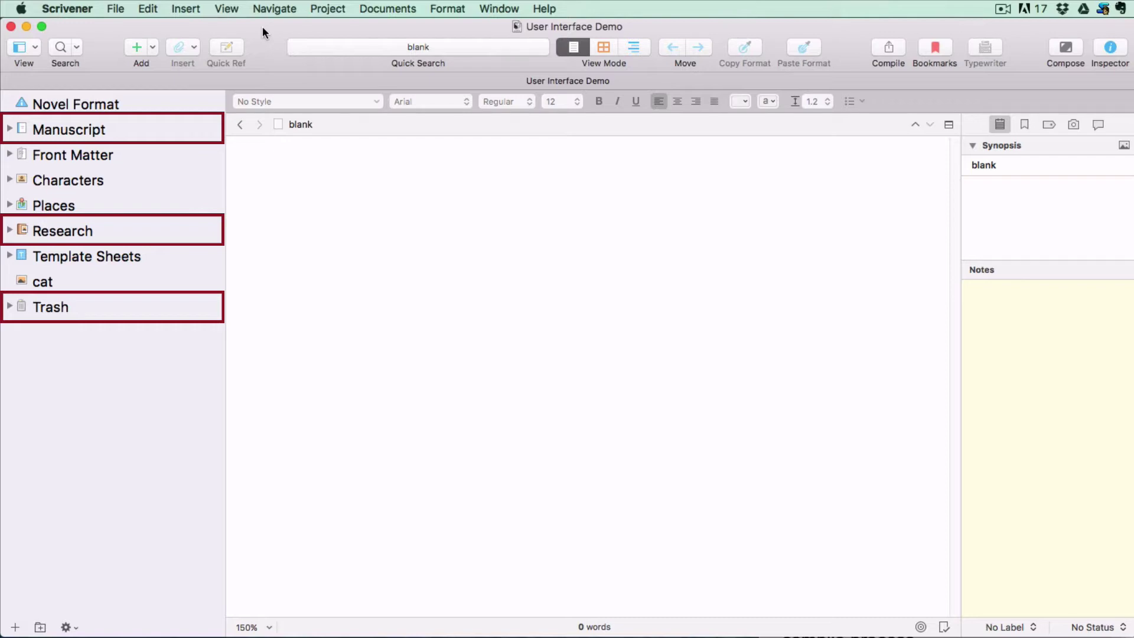
- Add 'Draft/' before the Manuscript folder's name in the binder so it reads Draft/Manuscript
click(84, 130)
right_click(84, 128)
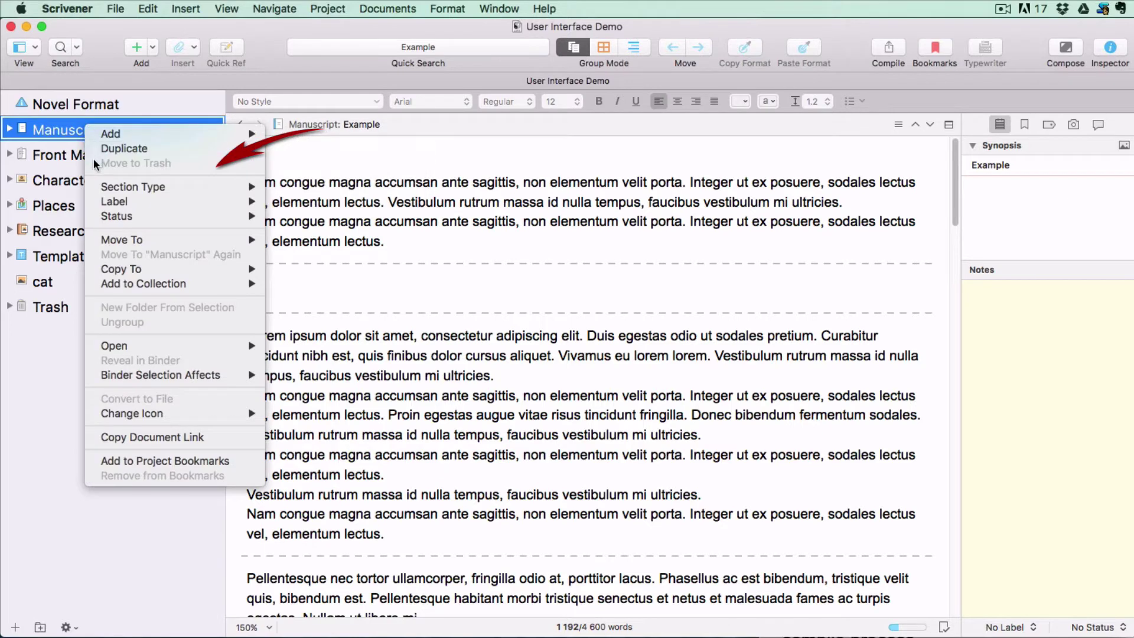
click(62, 130)
click(48, 130)
click(33, 130)
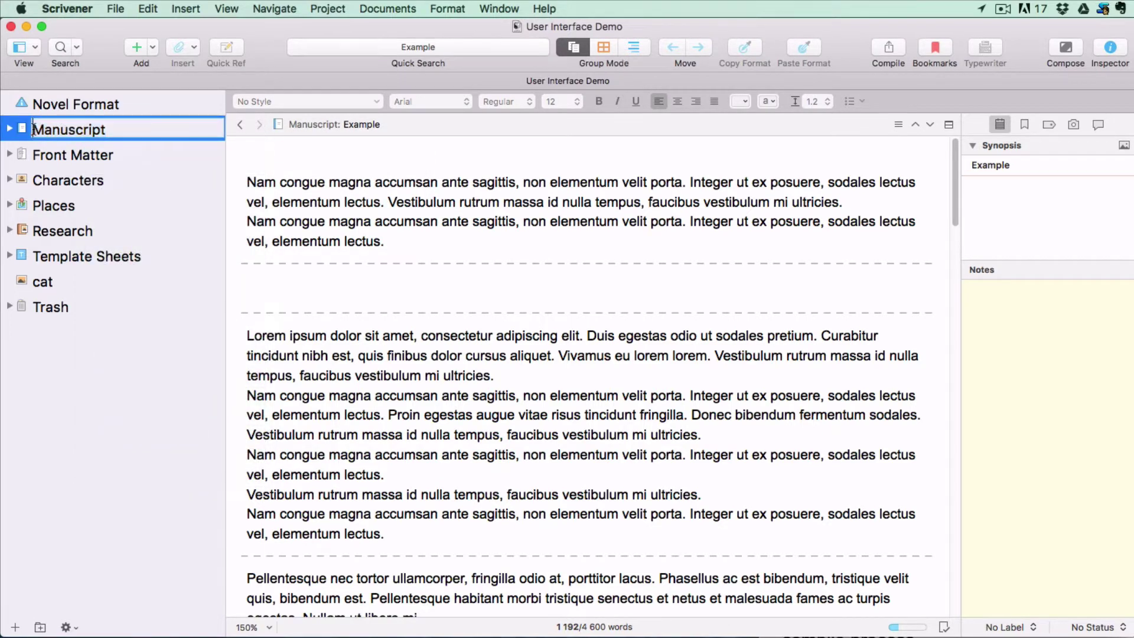
text(Draft)
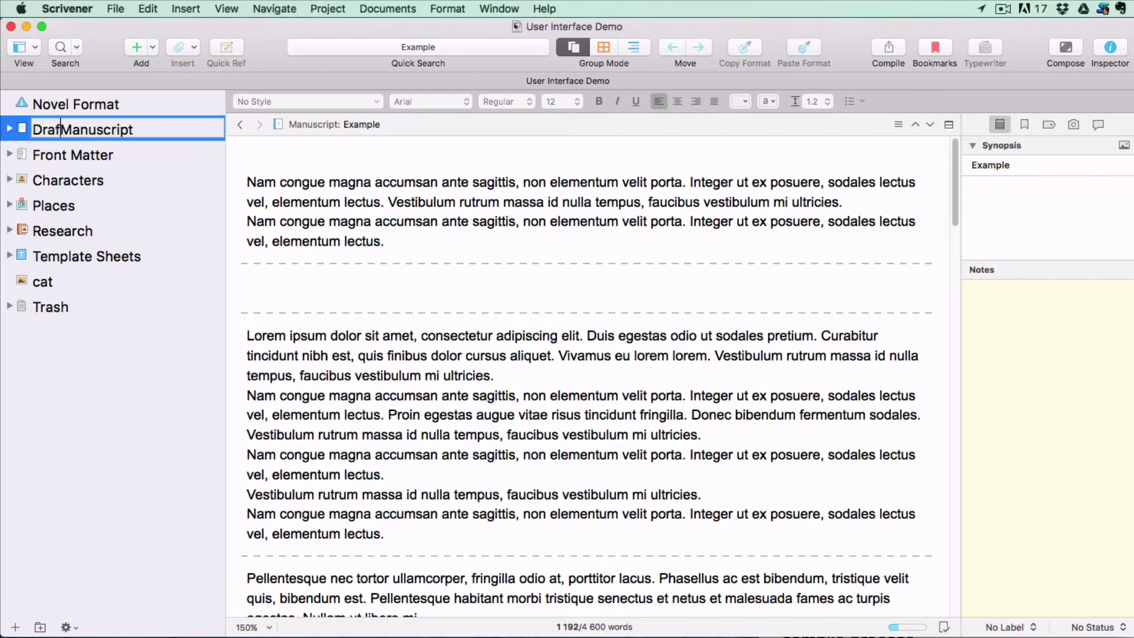
text(/)
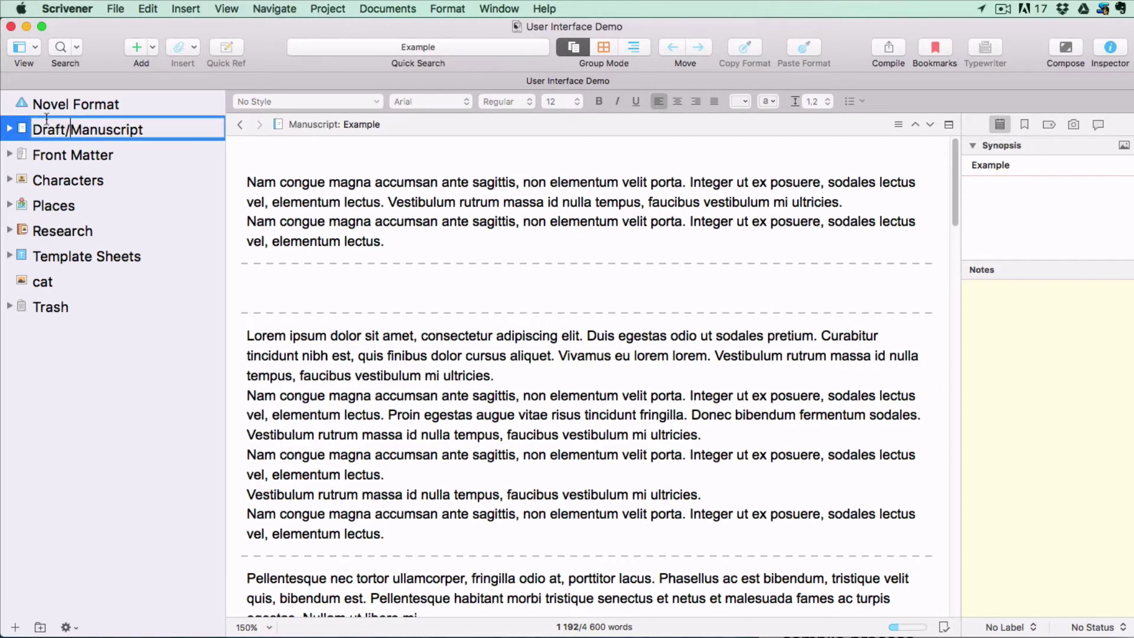
click(33, 352)
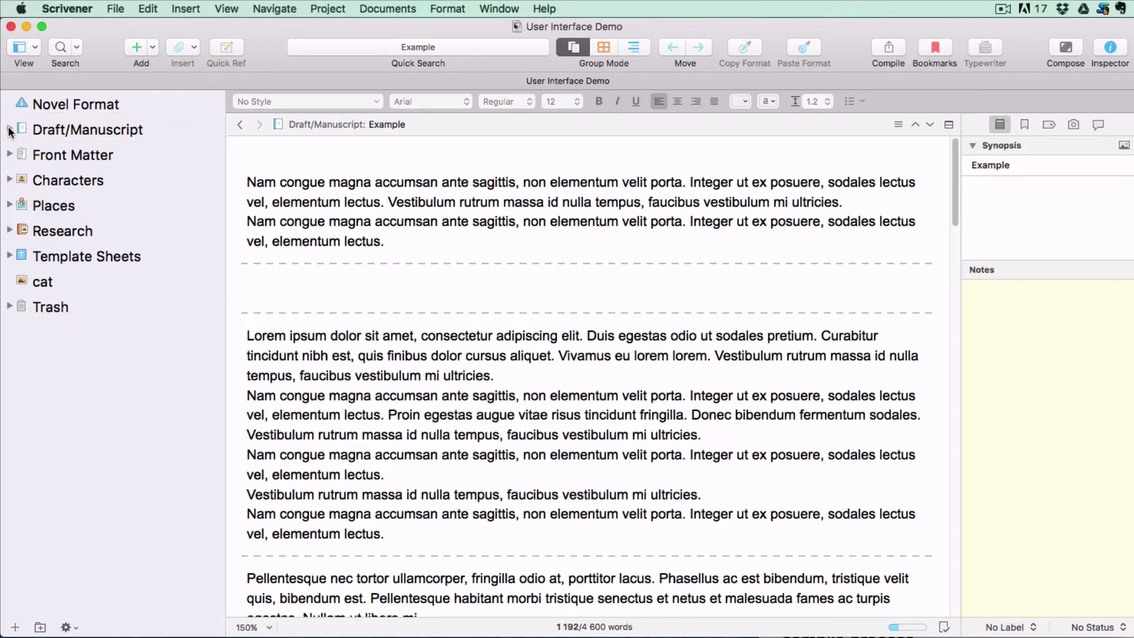
- Expand Draft/Manuscript, try moving the cat image into it, and dismiss the media-file warning
click(10, 130)
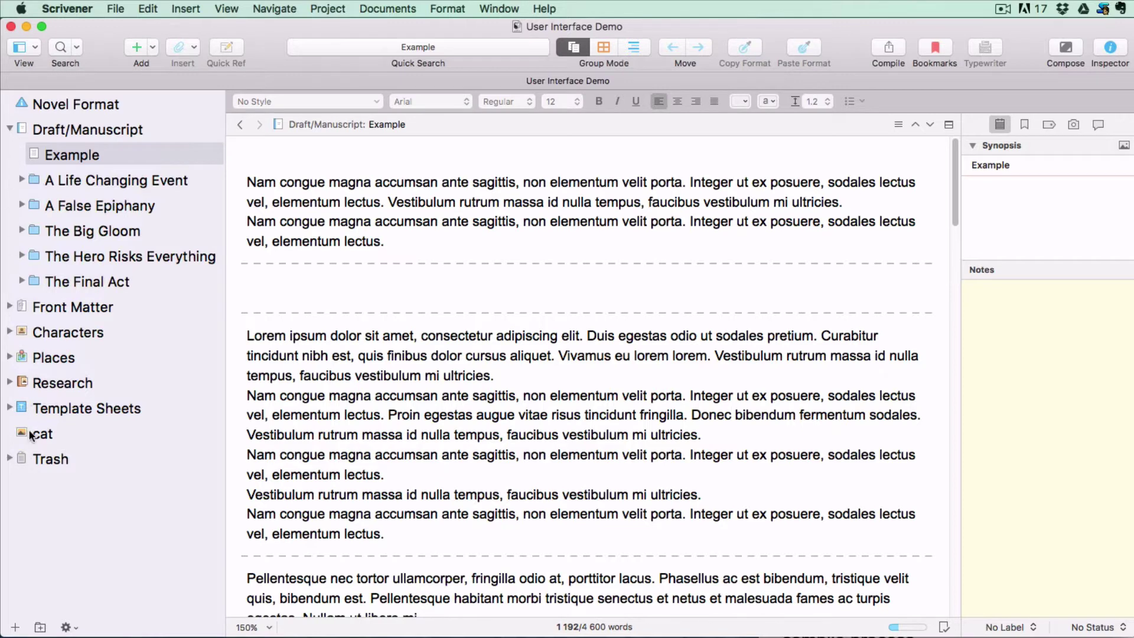
drag(26, 434, 28, 137)
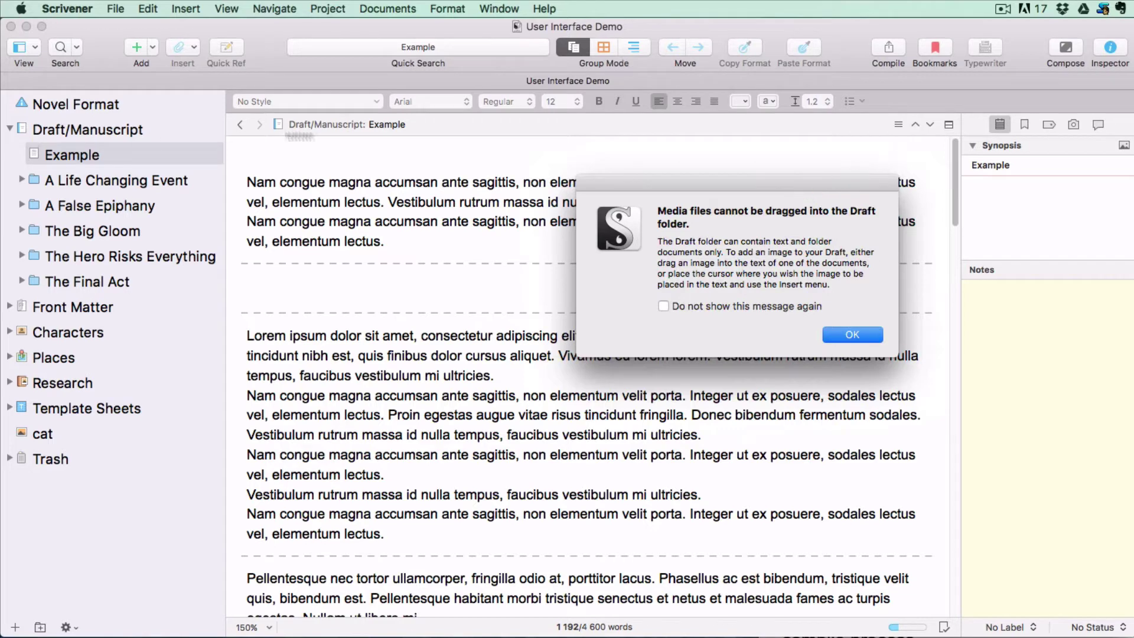
click(877, 339)
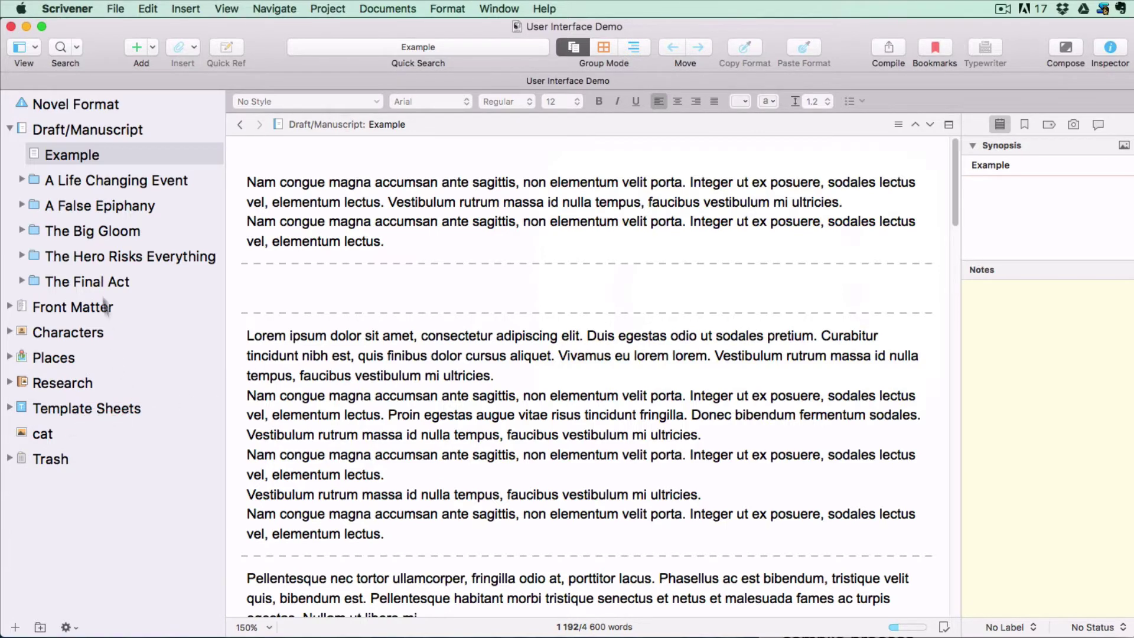
- Embed the cat picture at the top of the Example document, then move Example to the Trash
click(68, 156)
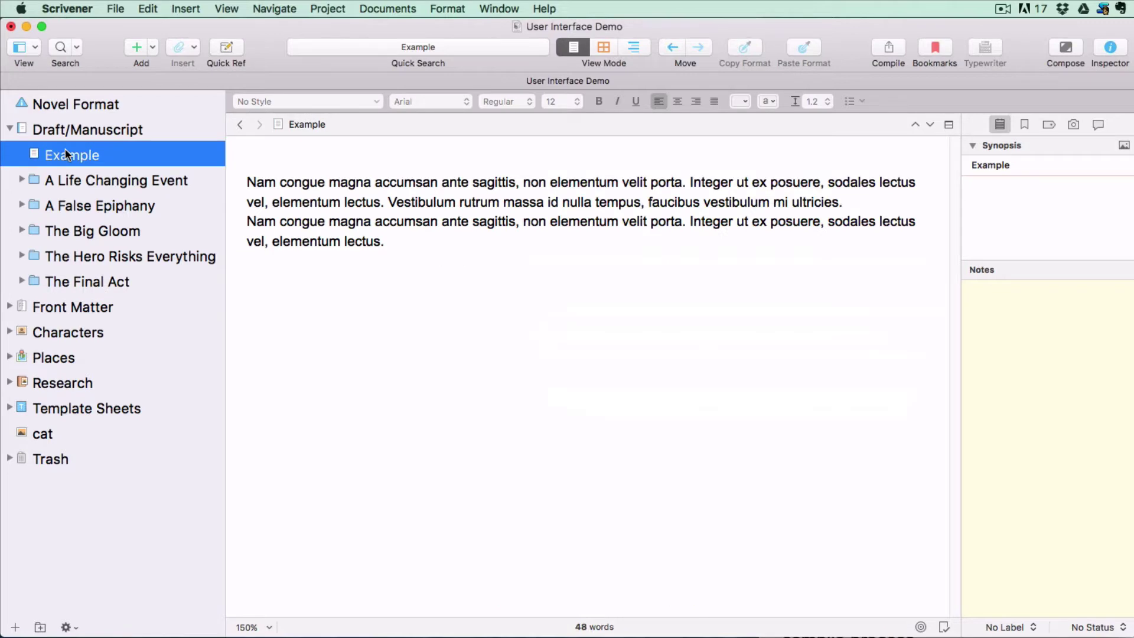
drag(17, 435, 257, 154)
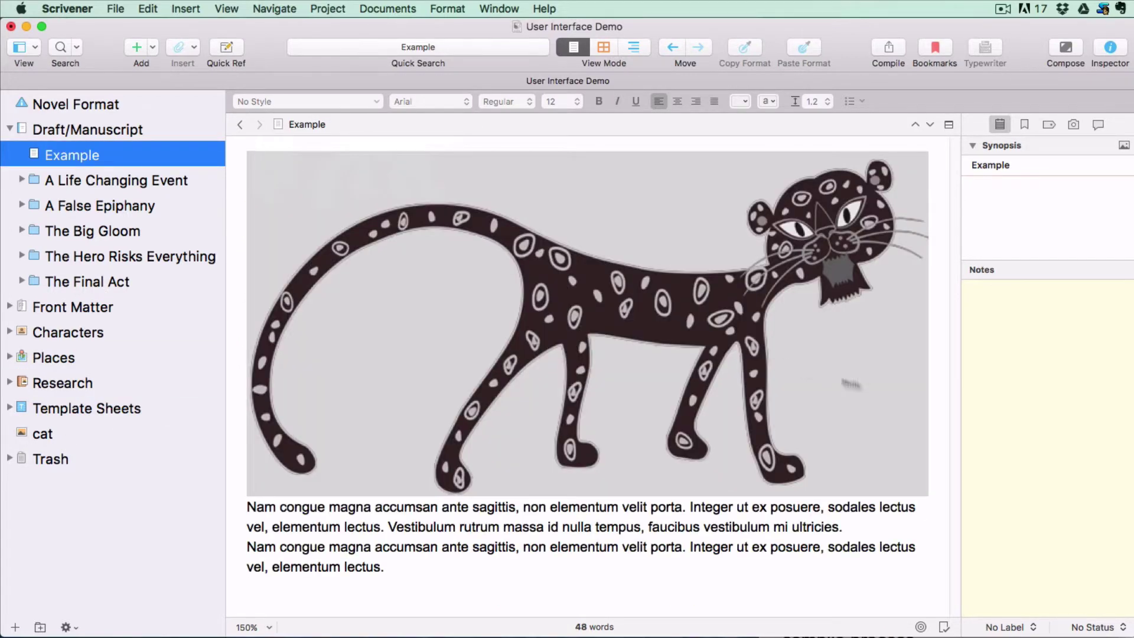
click(935, 386)
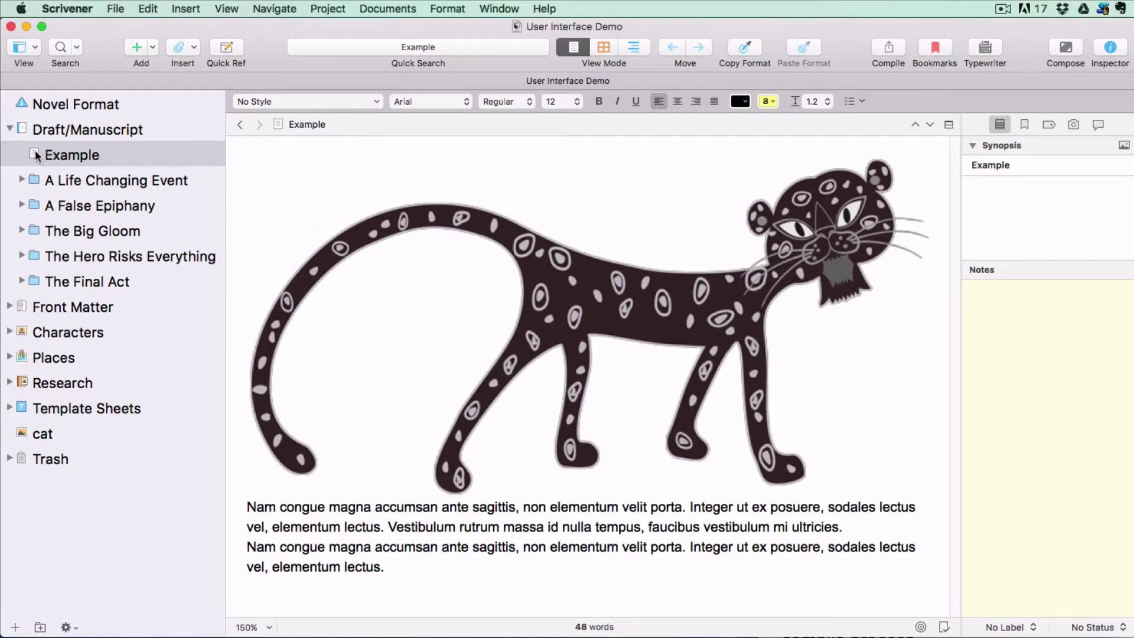
drag(37, 156, 27, 454)
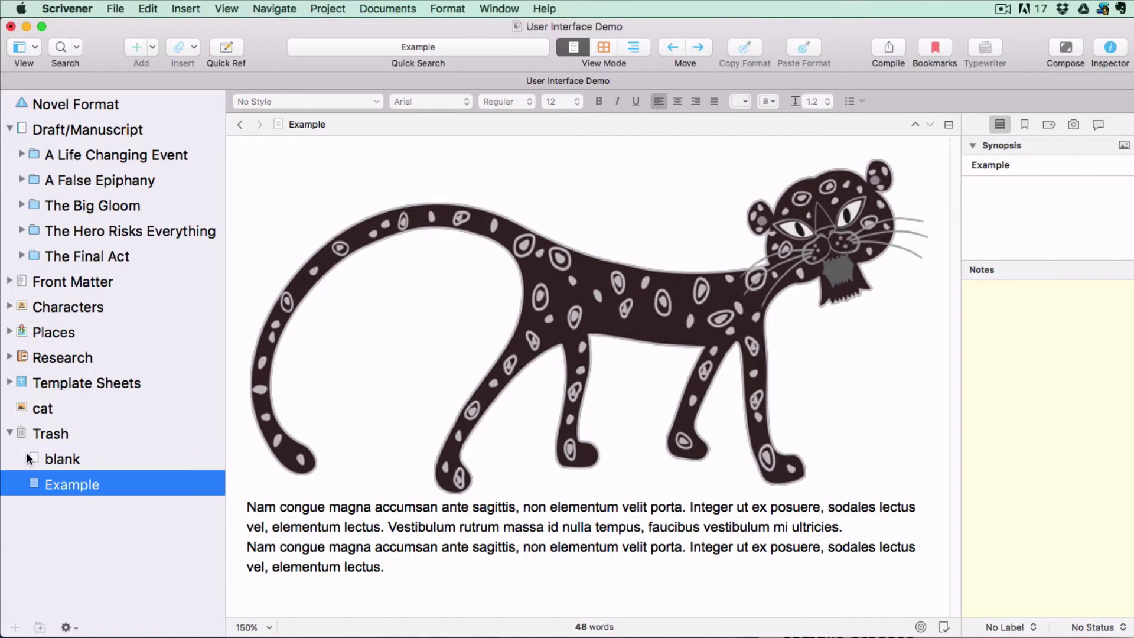
click(10, 434)
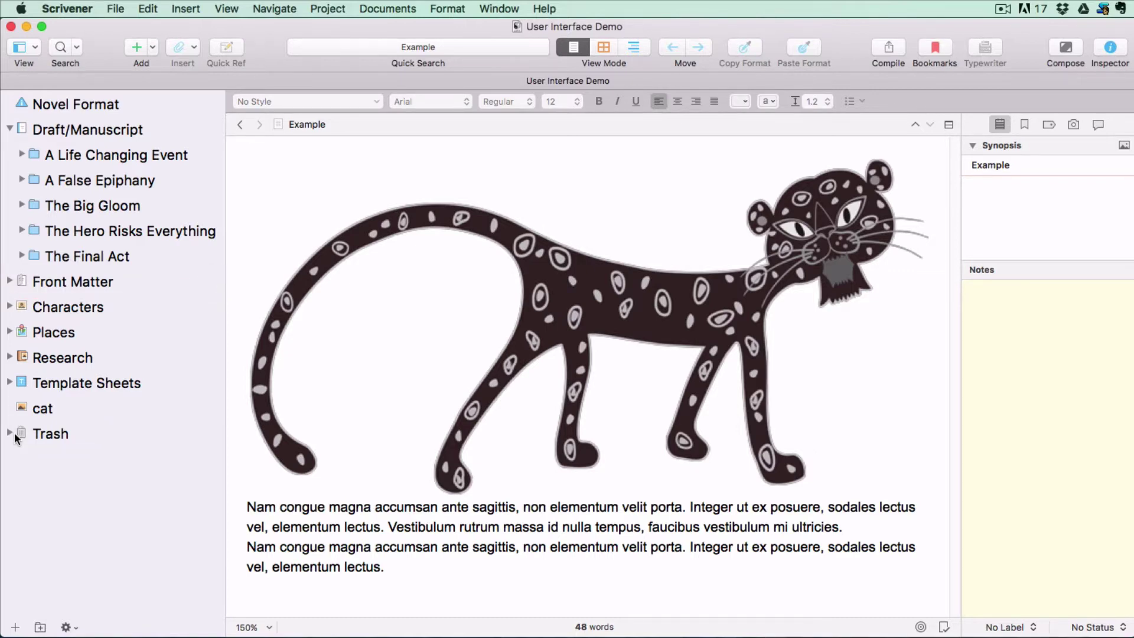
- Collapse Draft/Manuscript, expand Research, and preview the Folder and File Icons image and typewriter audio
click(10, 128)
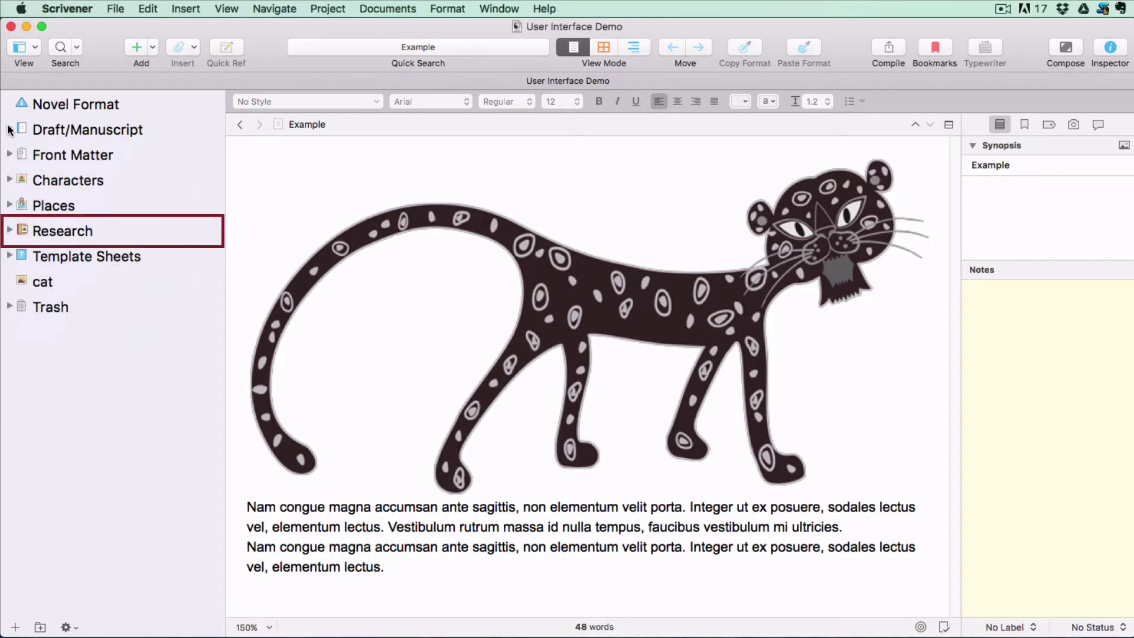
click(9, 230)
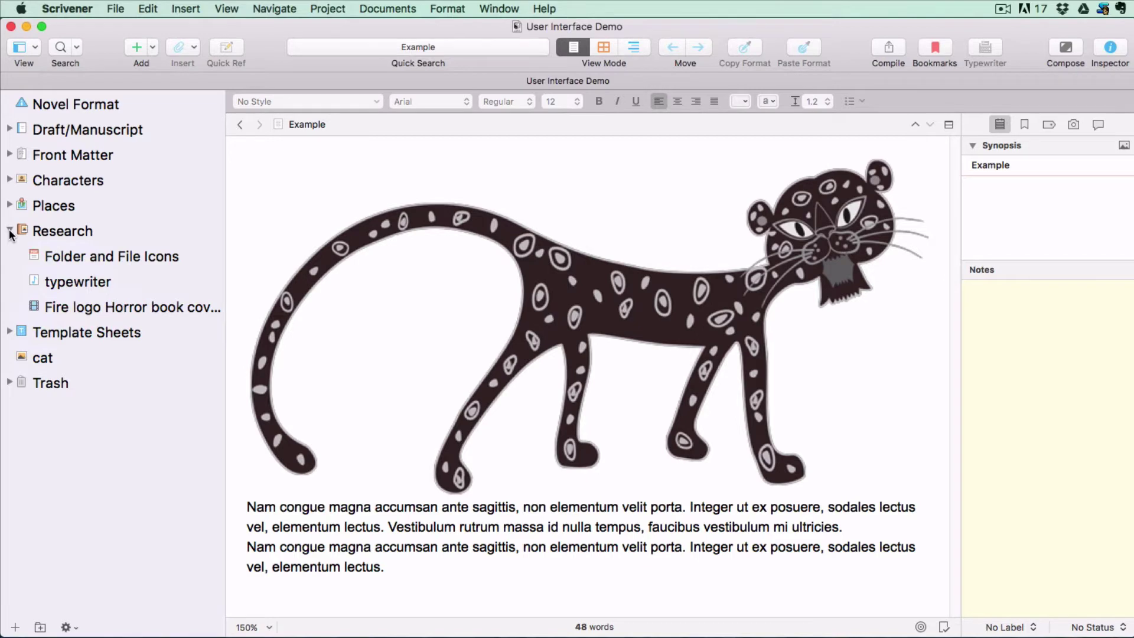
click(72, 257)
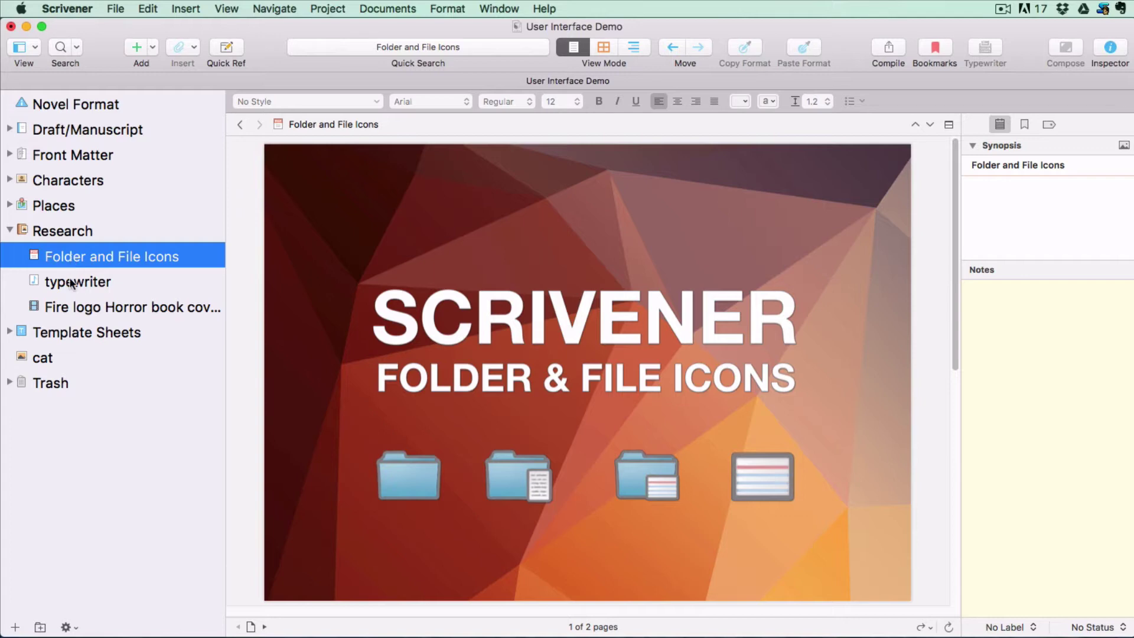
click(69, 283)
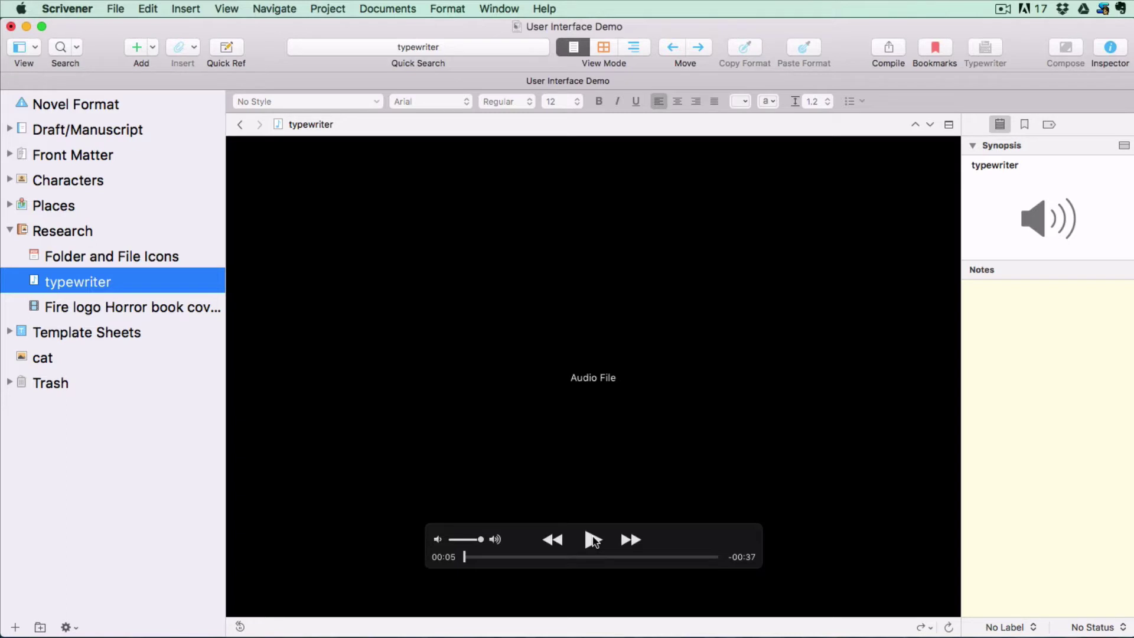
click(593, 540)
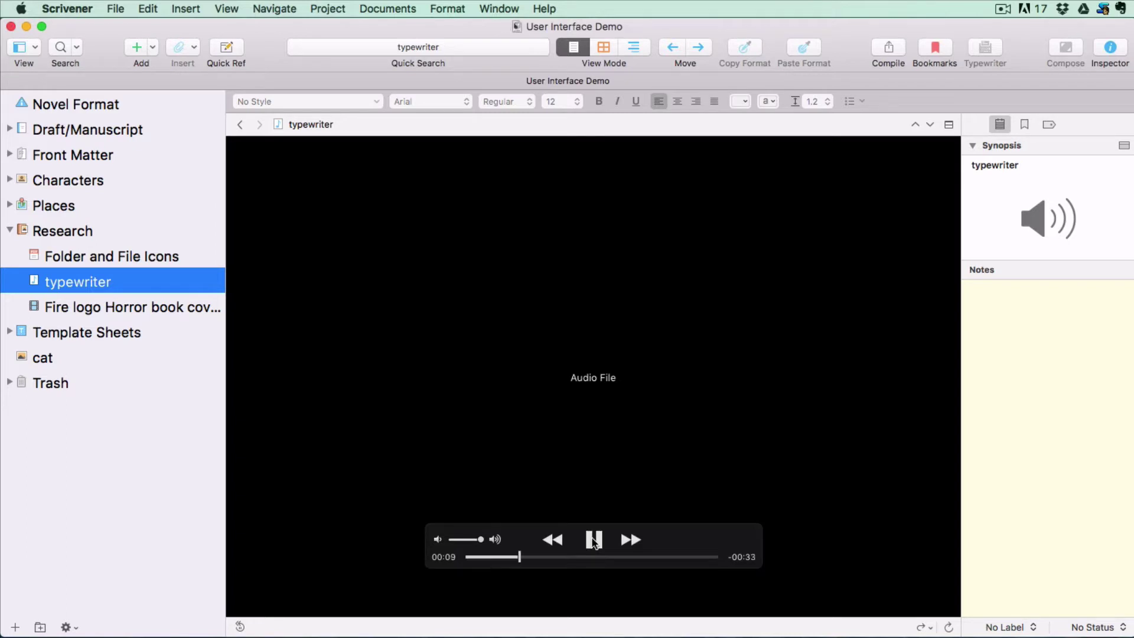
- Play the Fire logo Horror book cover video, then collapse the Research folder
click(594, 540)
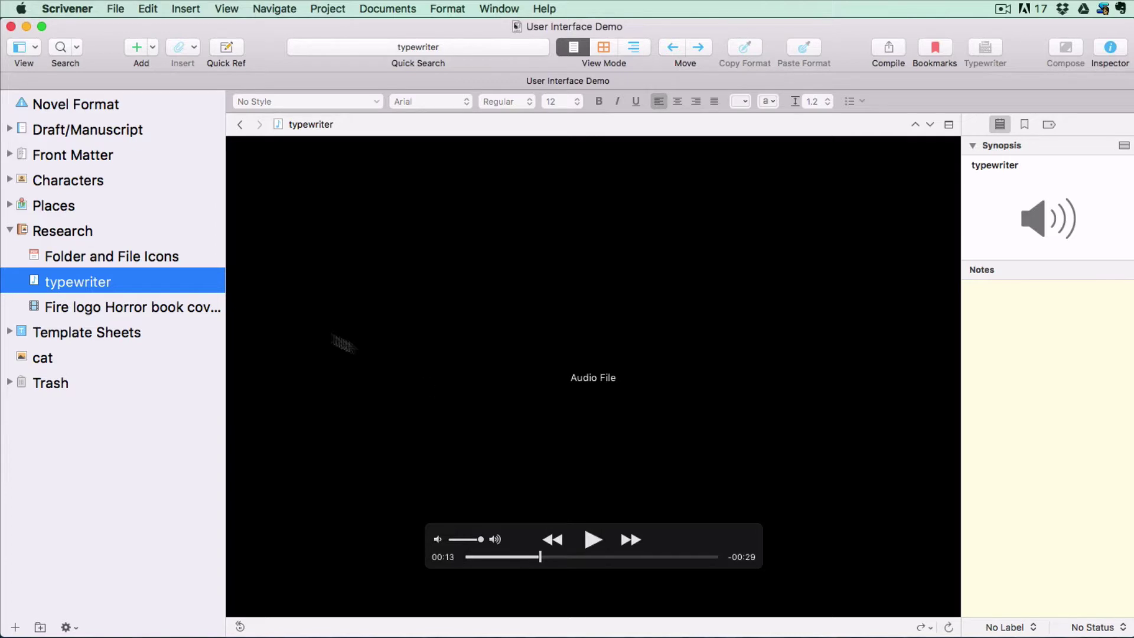
click(95, 311)
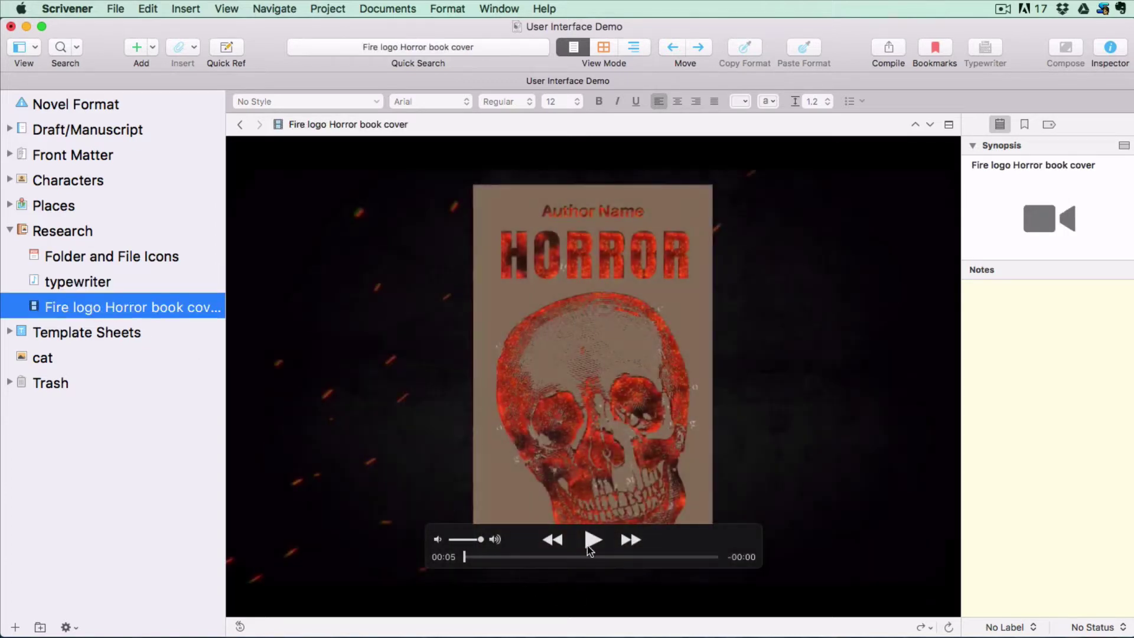
click(593, 540)
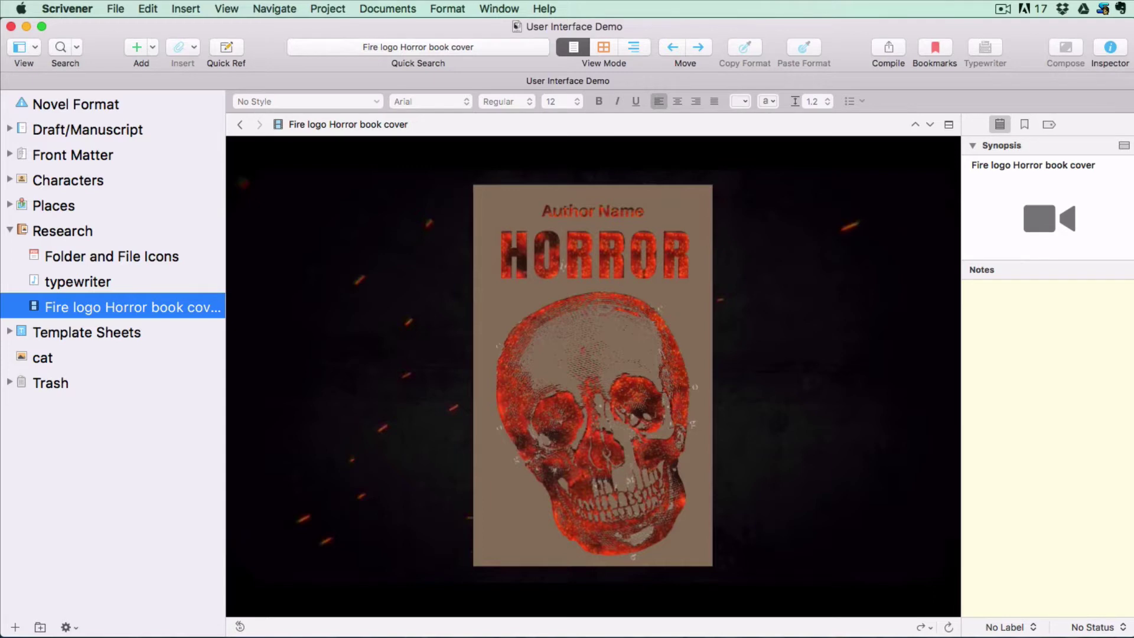
click(10, 231)
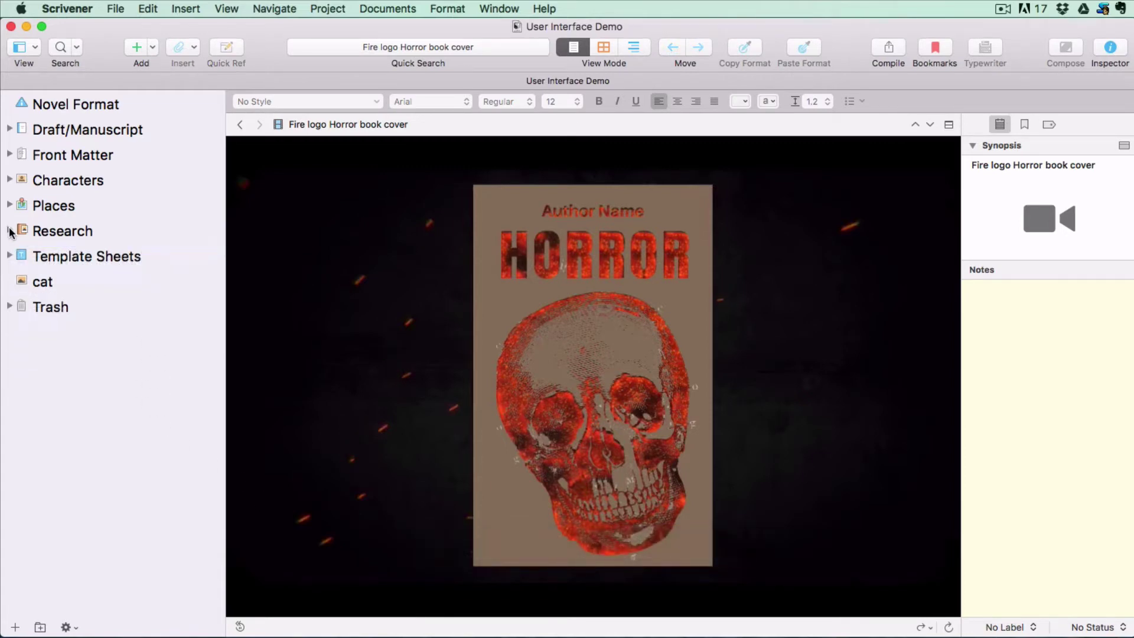
- Select the Trash with the blank and Example documents and confirm Project > Empty Trash
click(9, 307)
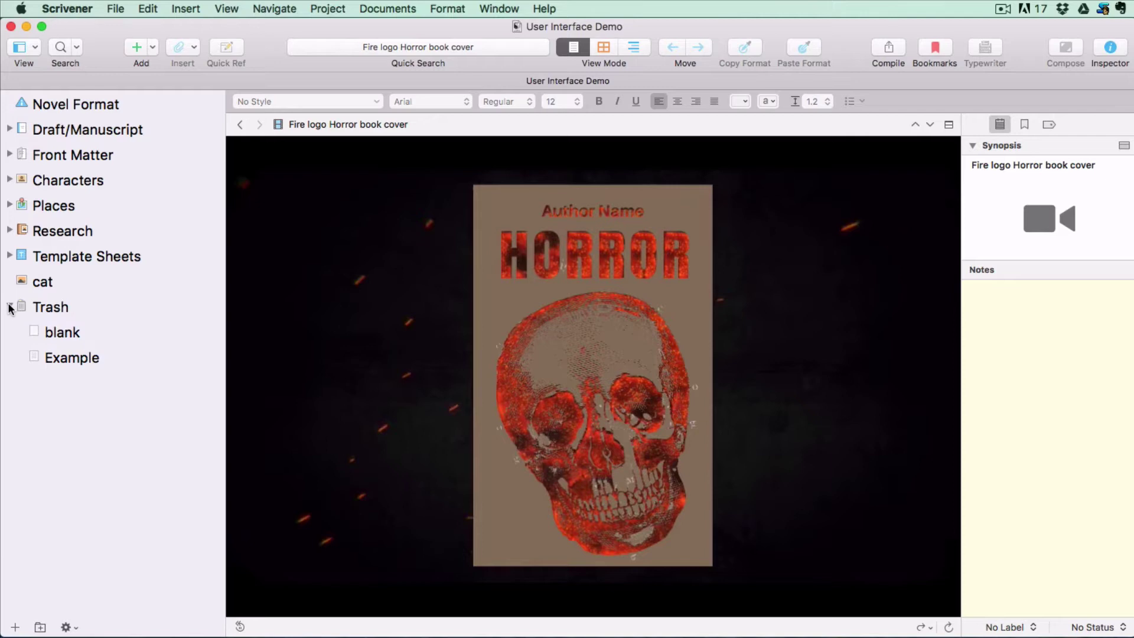
click(50, 308)
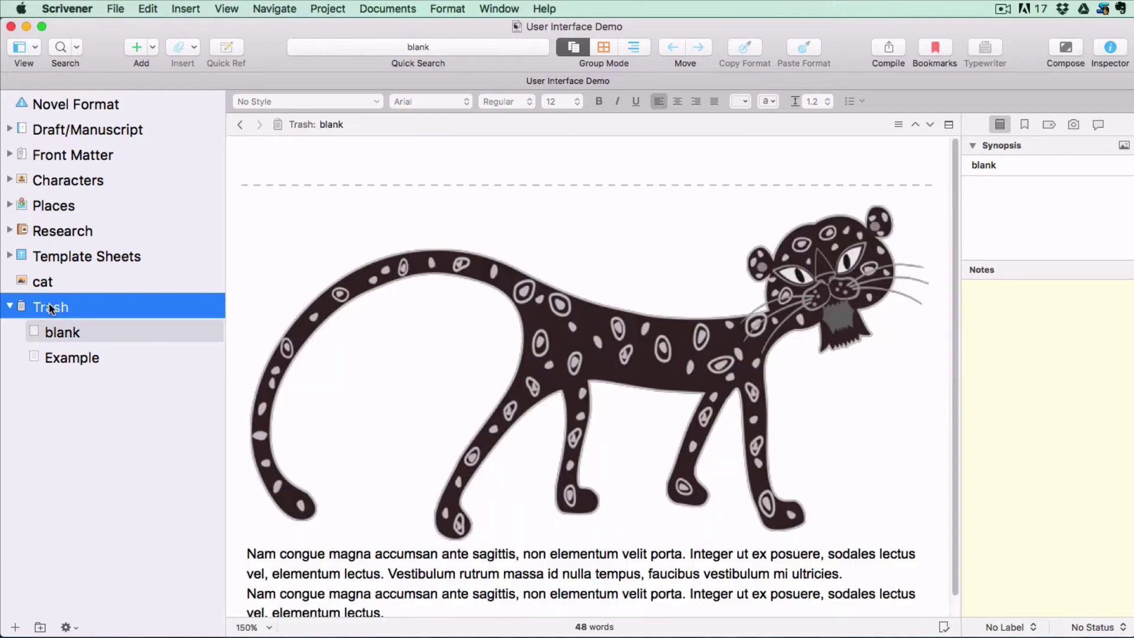
click(319, 10)
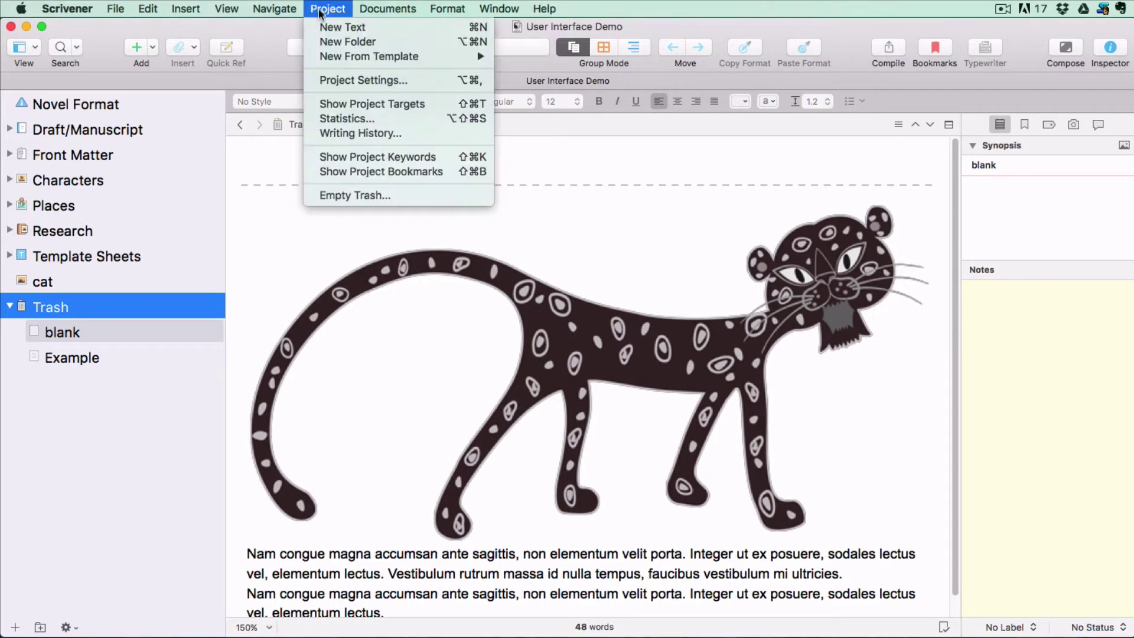
click(332, 194)
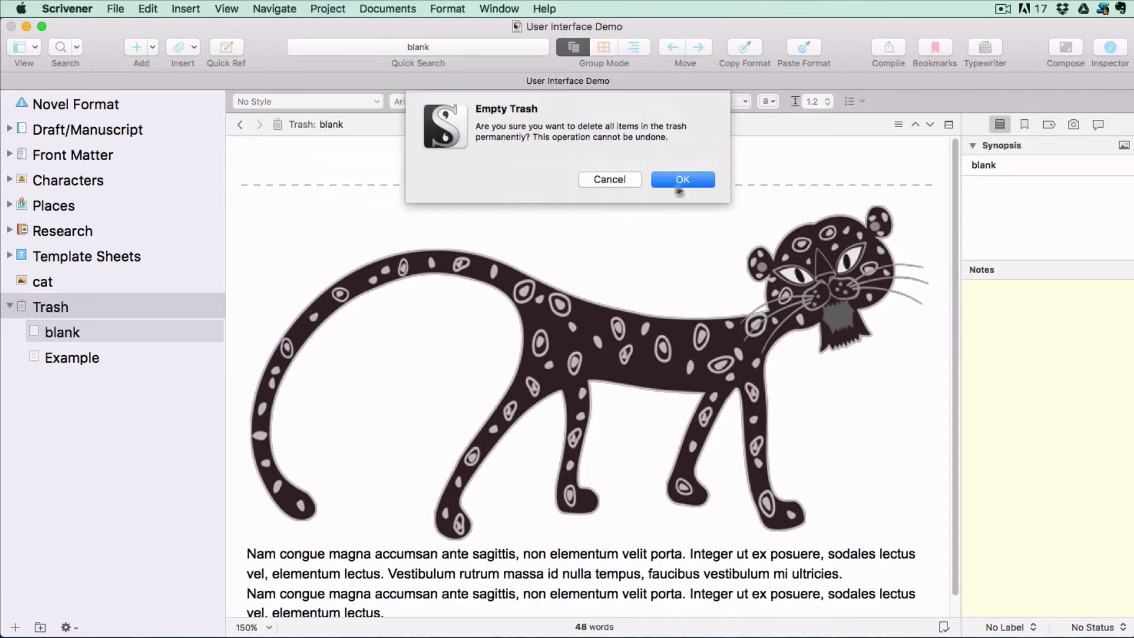
click(690, 178)
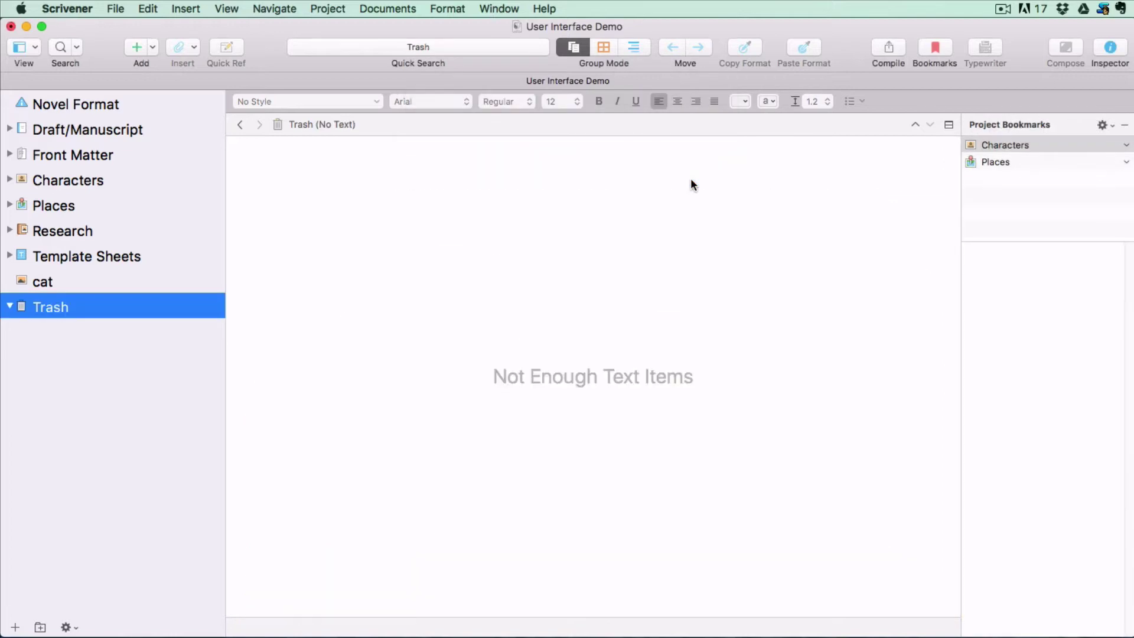
- Open Scene One under A Life Changing Event and insert 'Edit text' before 'Lorem'
click(8, 129)
click(22, 155)
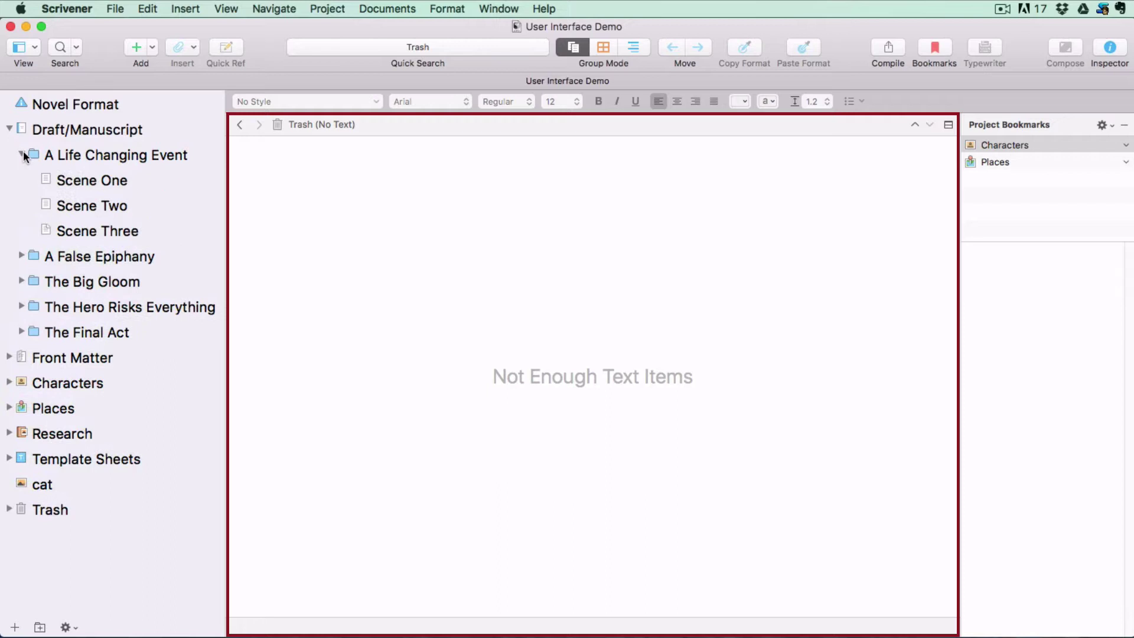
click(87, 182)
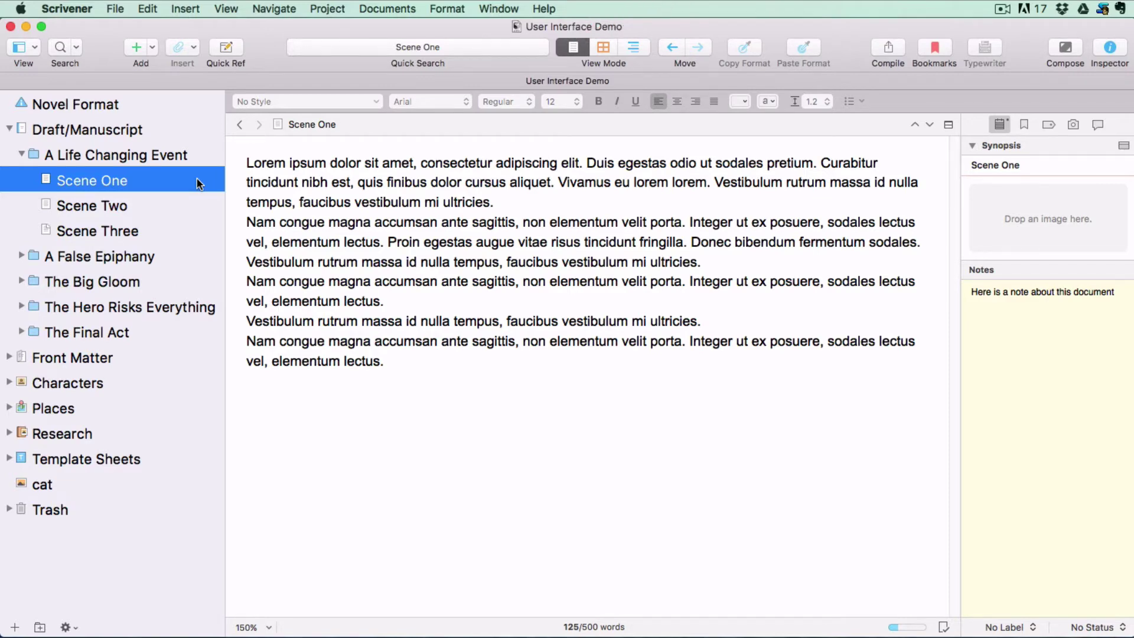
click(247, 163)
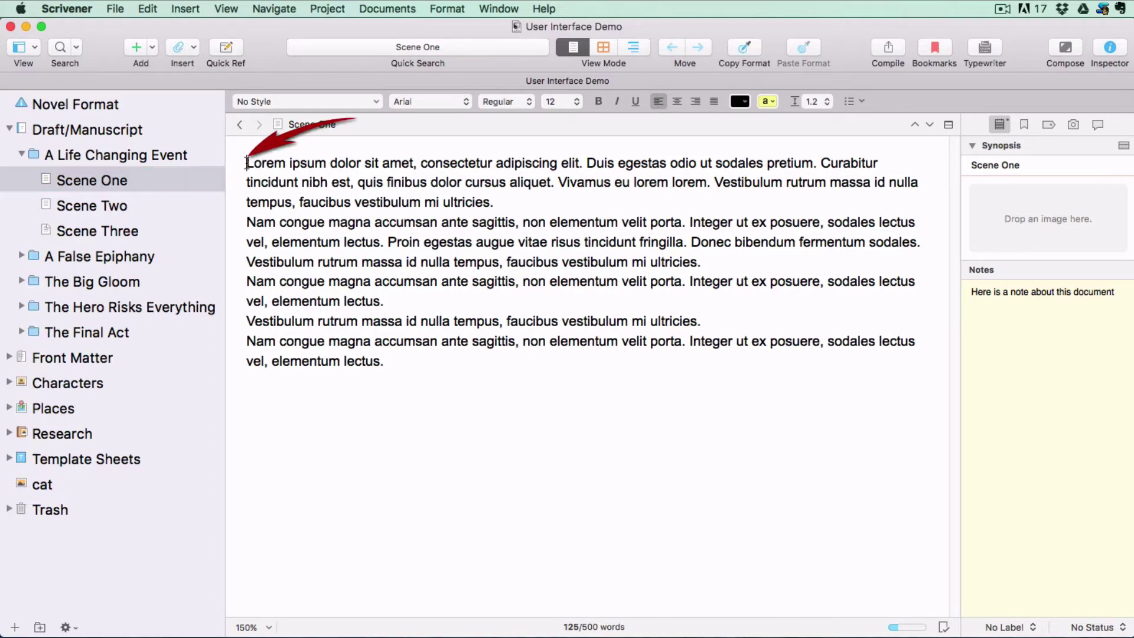
text(Edit t)
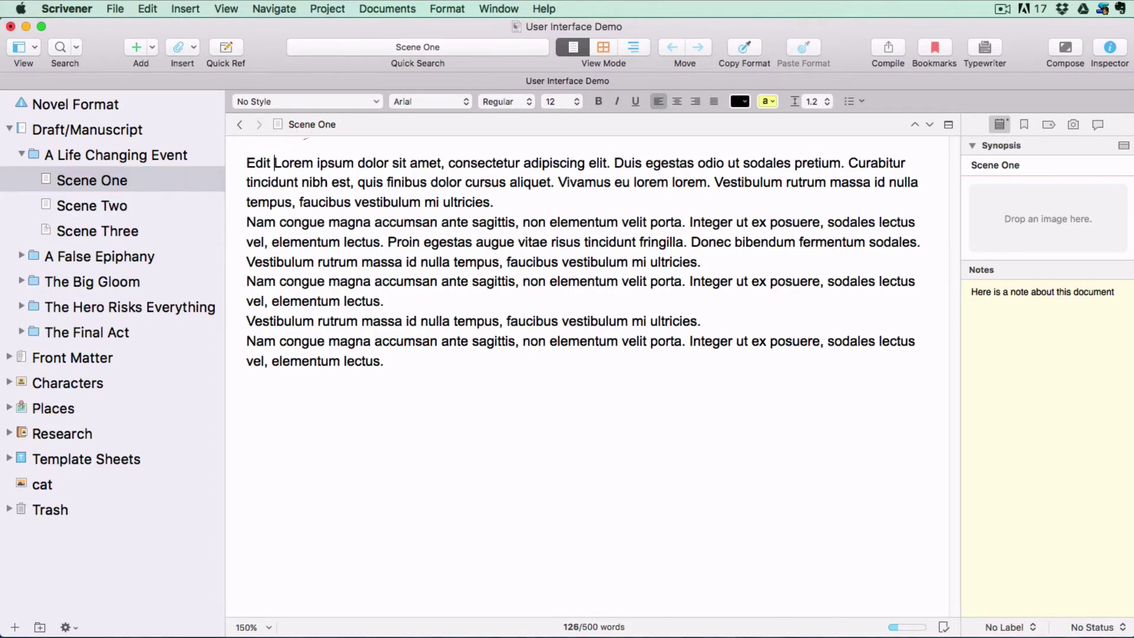
text(ext)
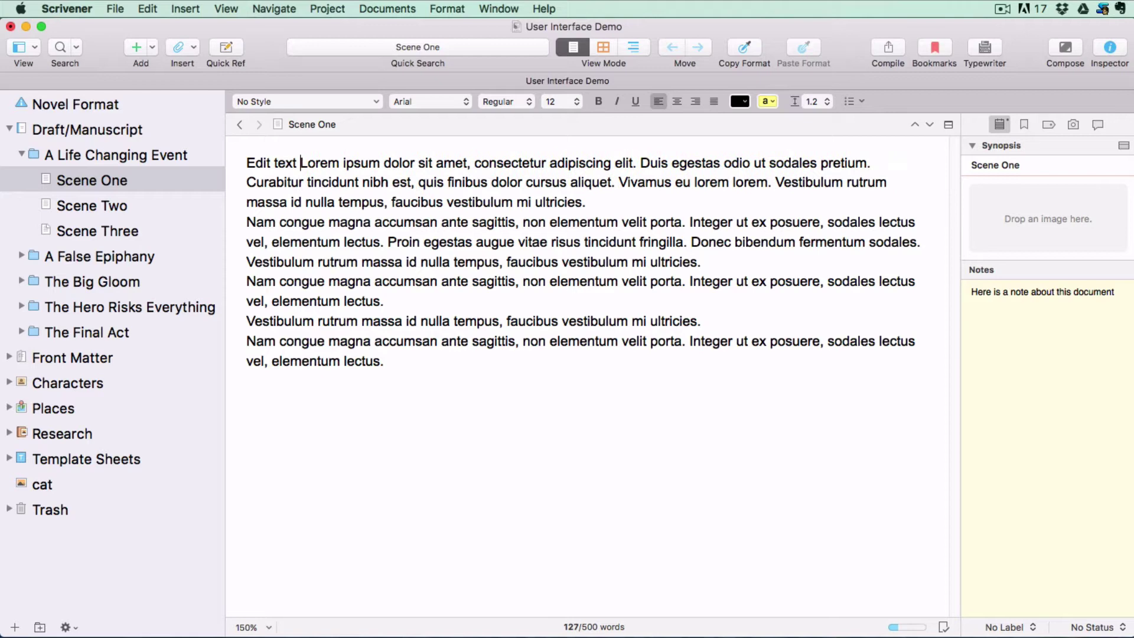
click(172, 176)
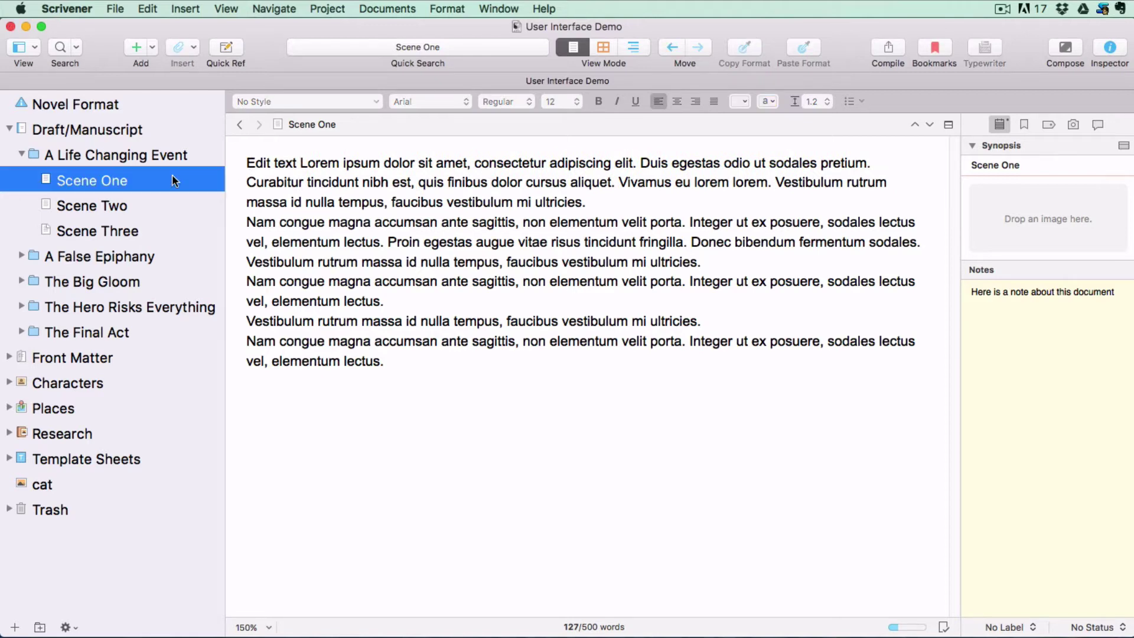
- Select Scenes One through Three, scroll the combined text, then select the A Life Changing Event folder
shift+click(179, 231)
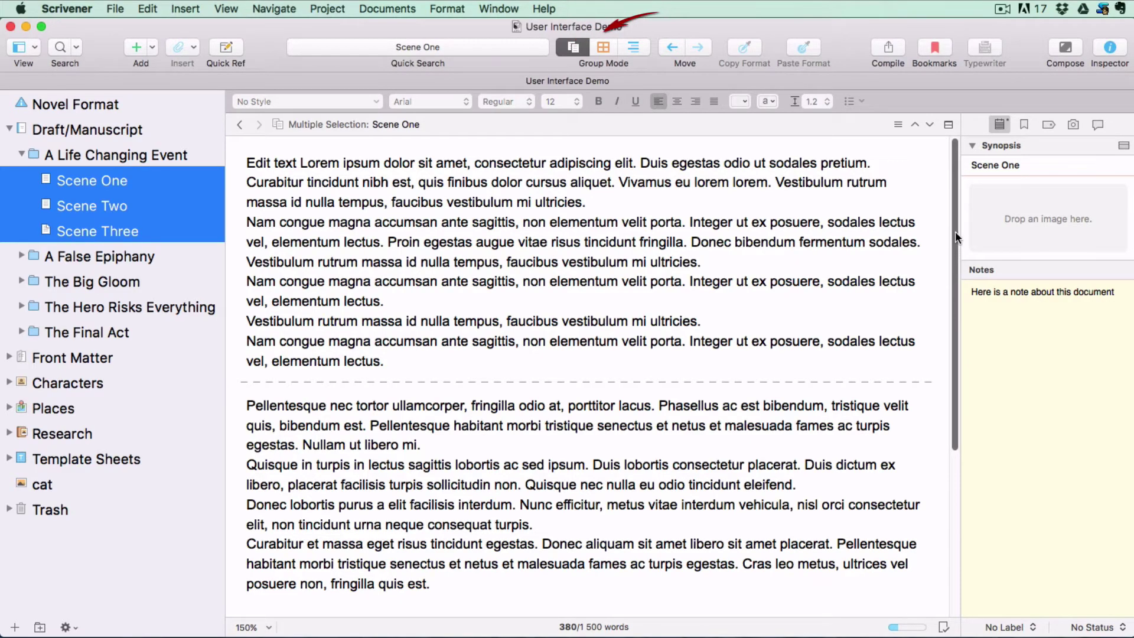
mouse_move(955, 231)
mouse_down()
mouse_move(946, 387)
mouse_move(941, 231)
mouse_up()
click(94, 153)
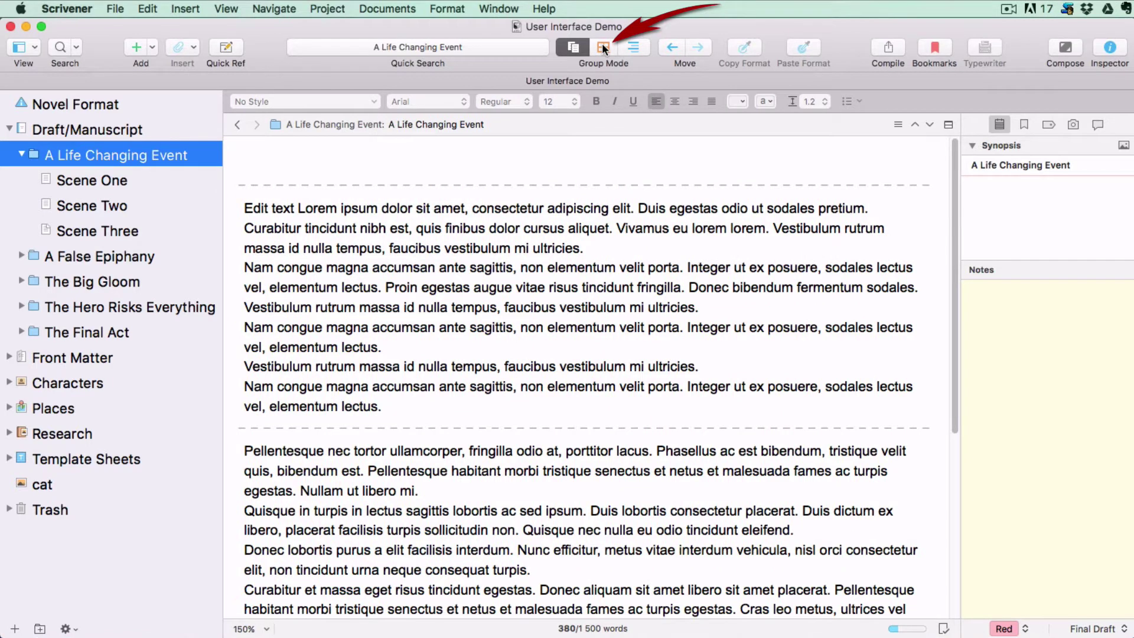
- Switch Group Mode to Corkboard so the three scenes appear as index cards
click(602, 47)
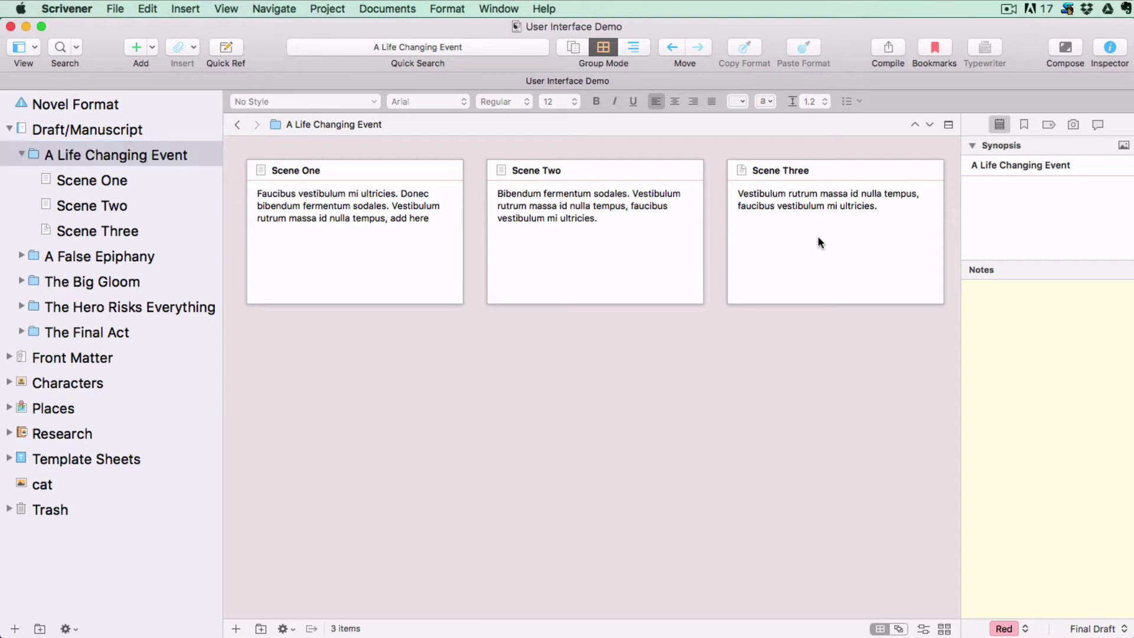
drag(818, 235, 479, 231)
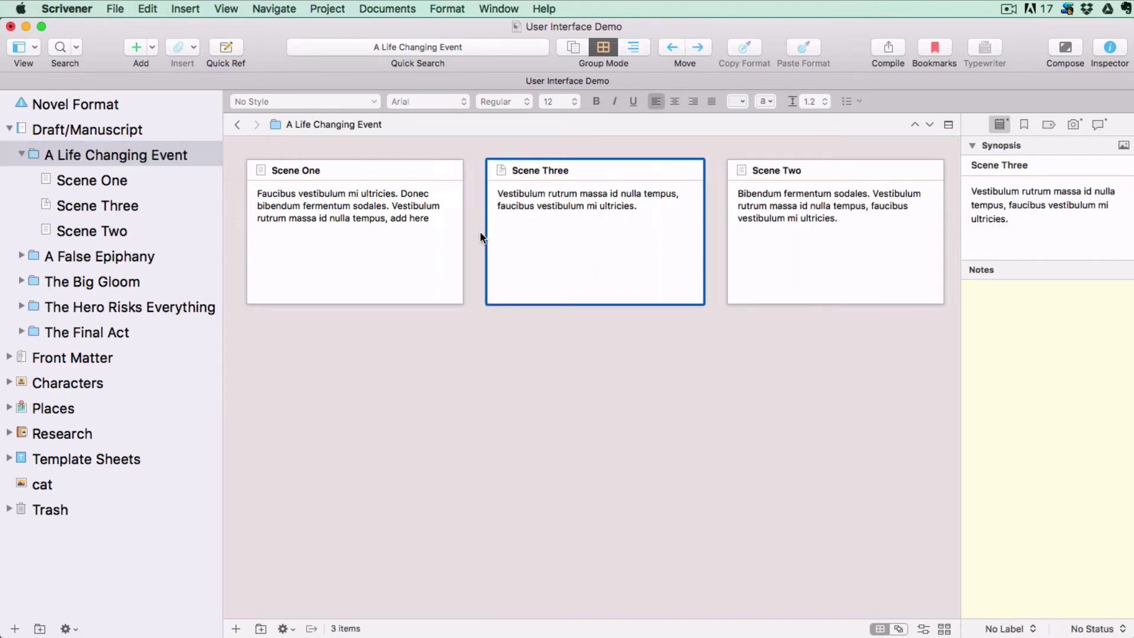
drag(314, 258, 882, 266)
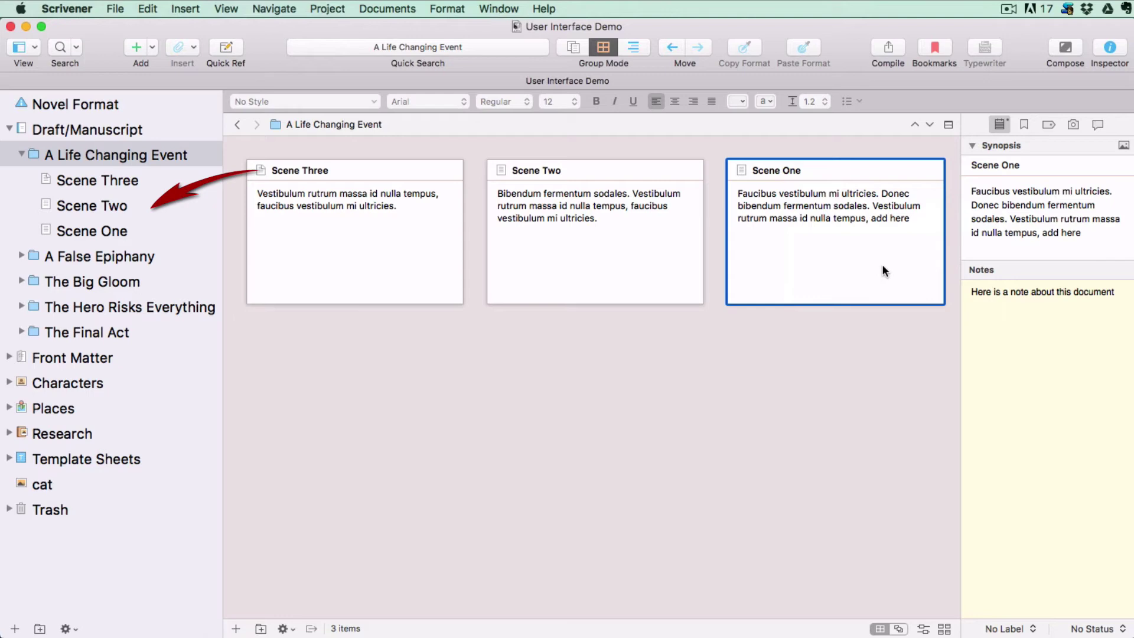
drag(849, 250, 315, 247)
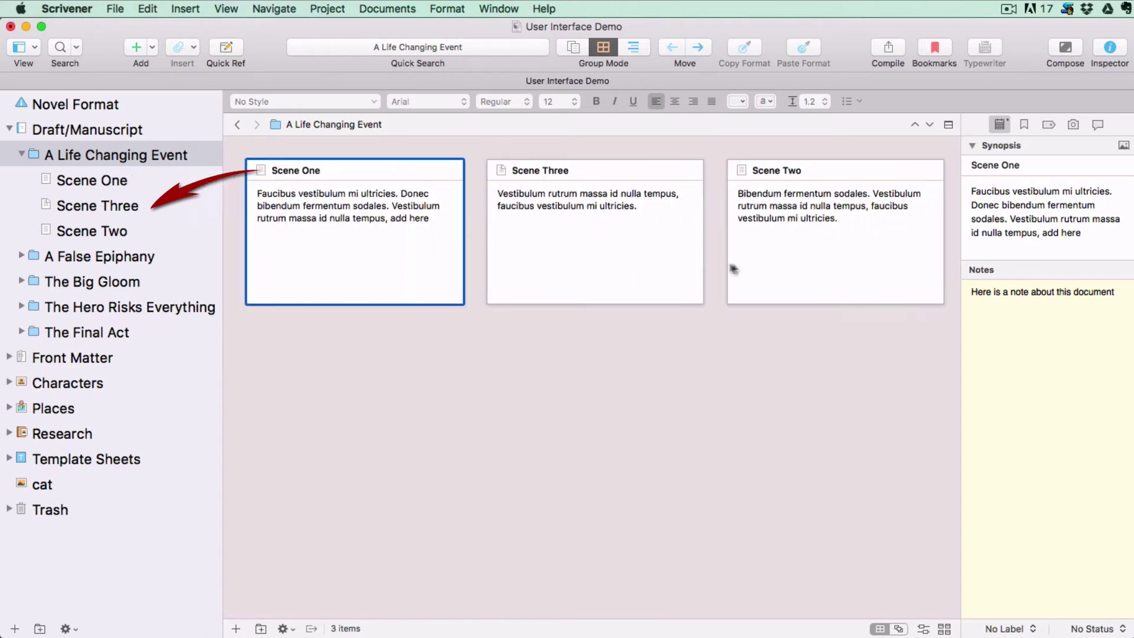
drag(803, 266, 476, 243)
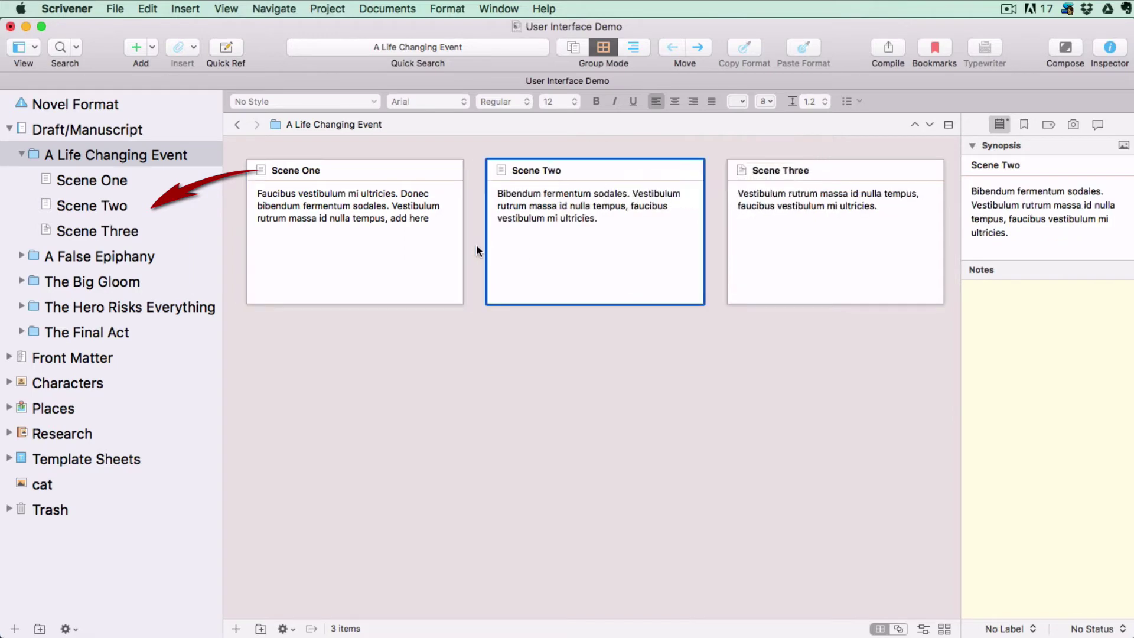
click(799, 274)
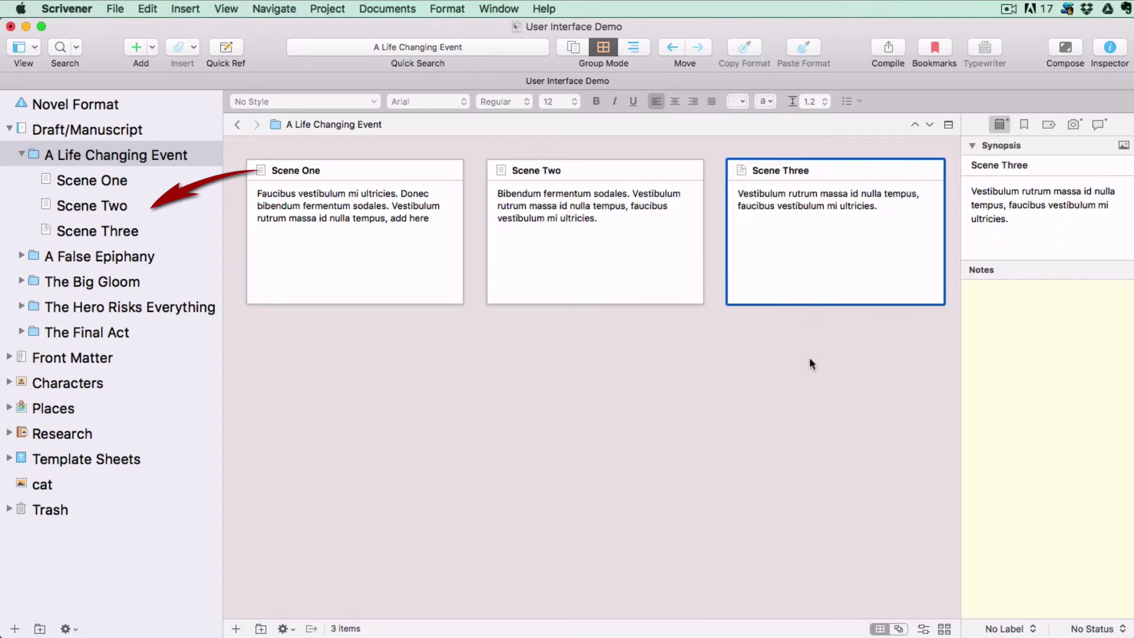
click(808, 363)
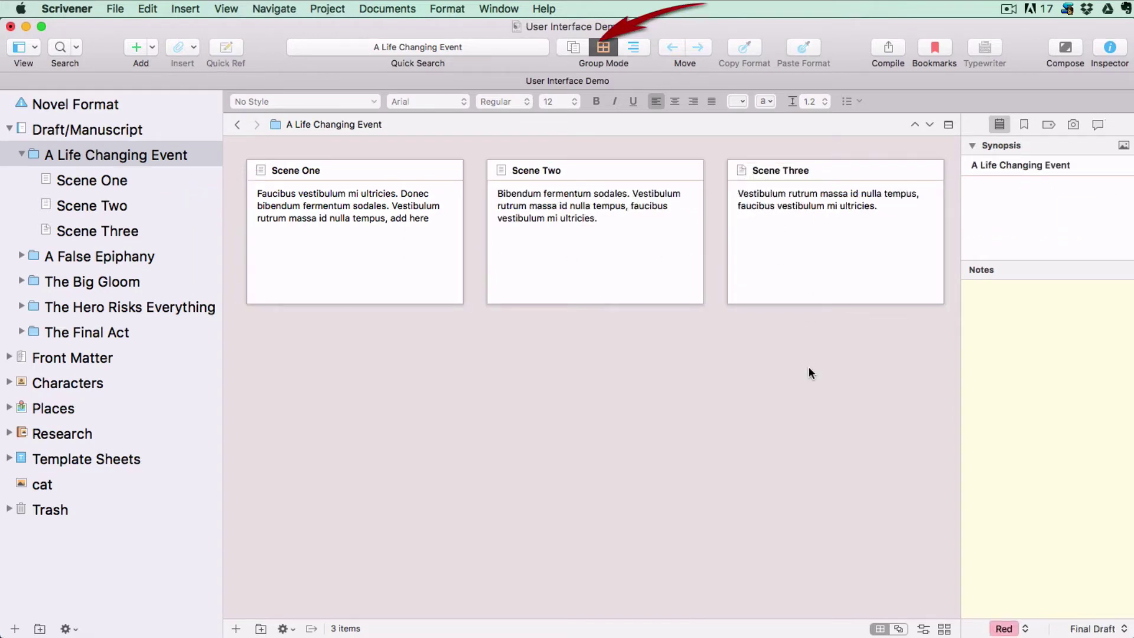
- Switch Group Mode from Scrivenings to Outliner, then select Draft/Manuscript in the binder
click(573, 45)
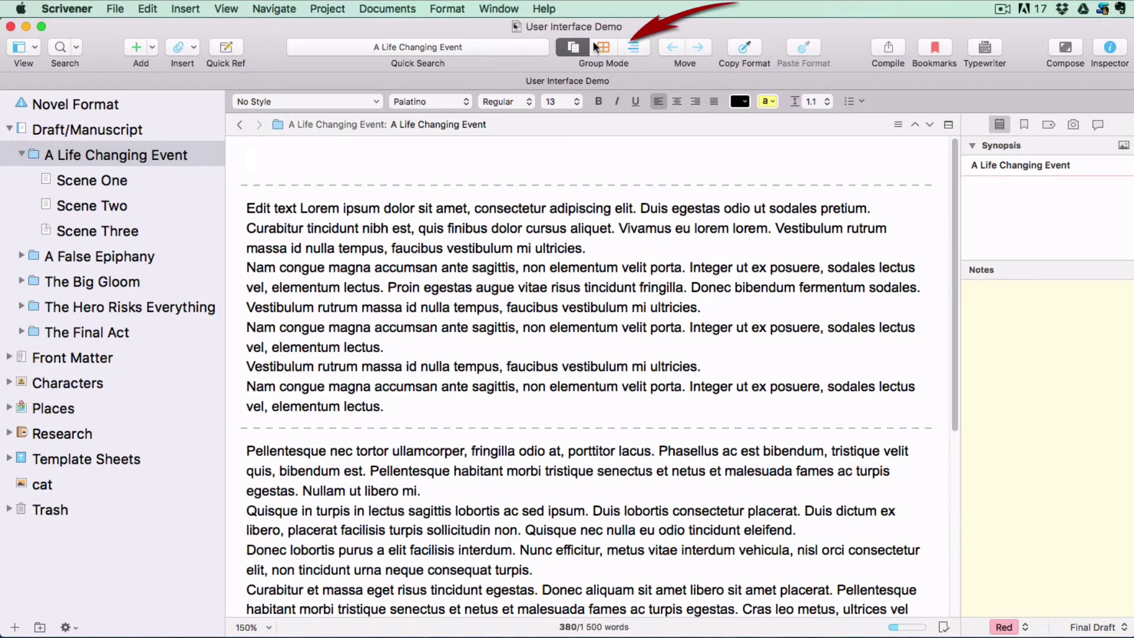
click(634, 47)
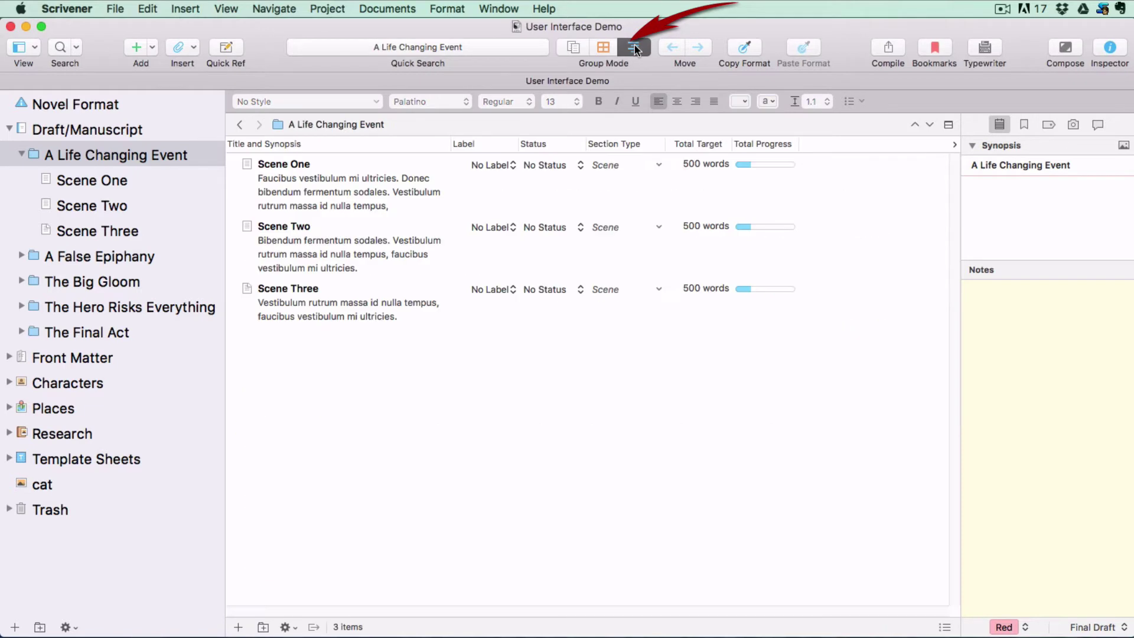
click(118, 129)
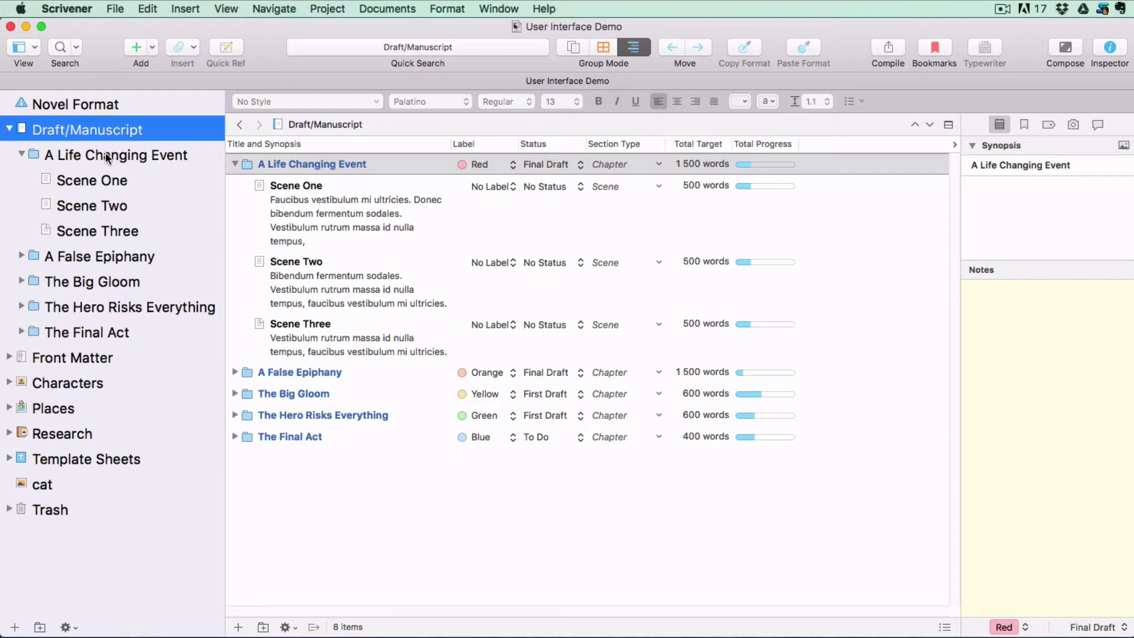
- Show A Life Changing Event as Scrivenings and enter full-screen Composition mode
click(113, 156)
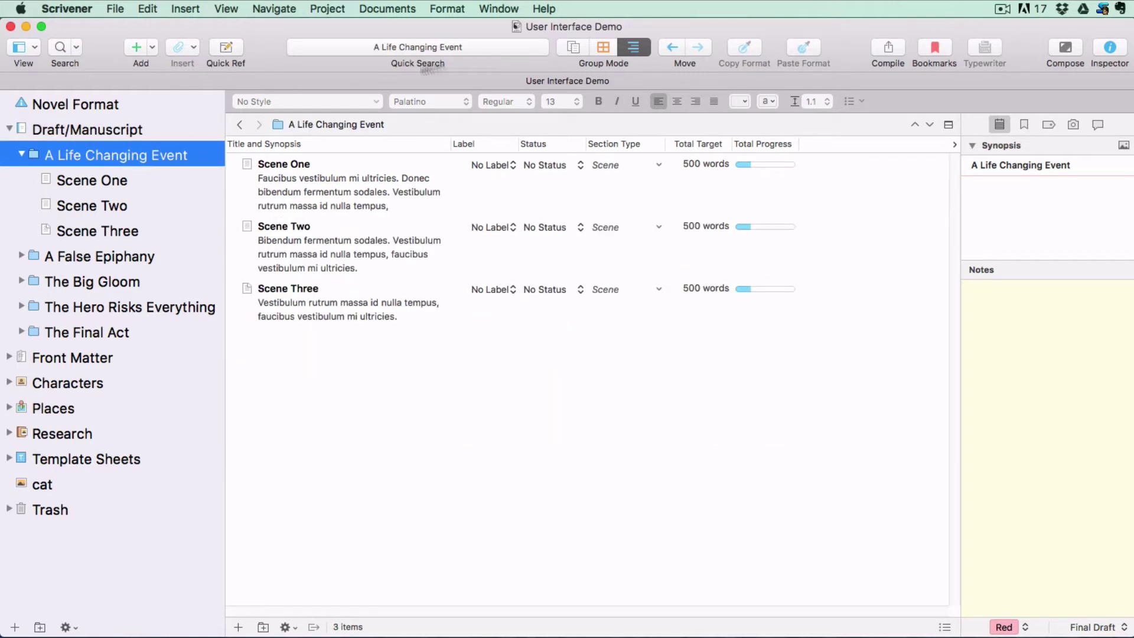
click(572, 47)
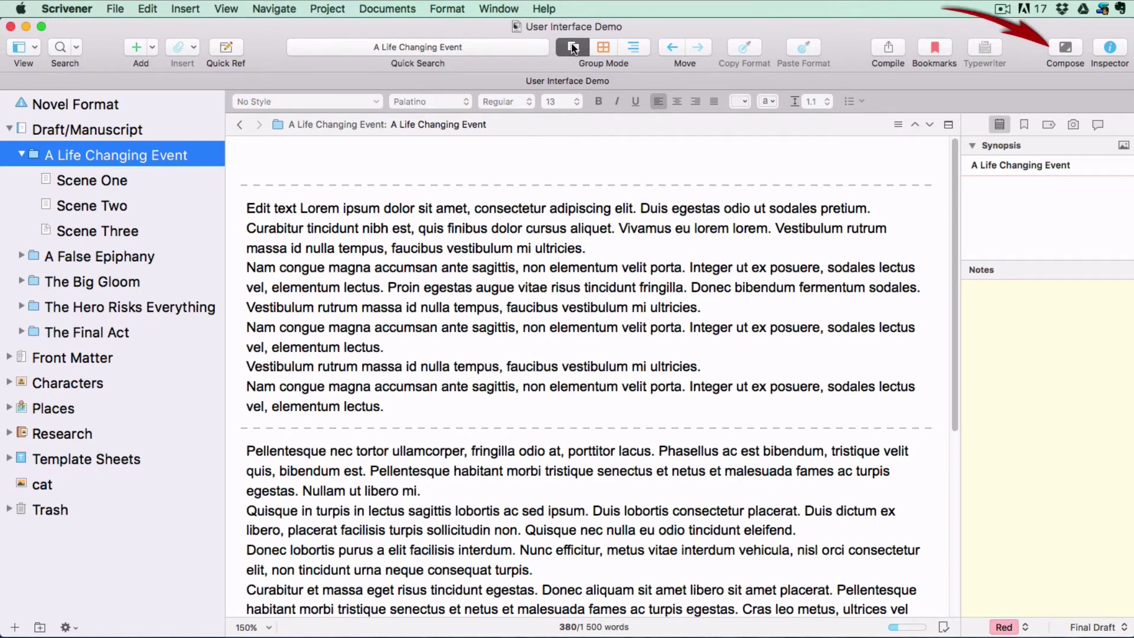
click(1066, 47)
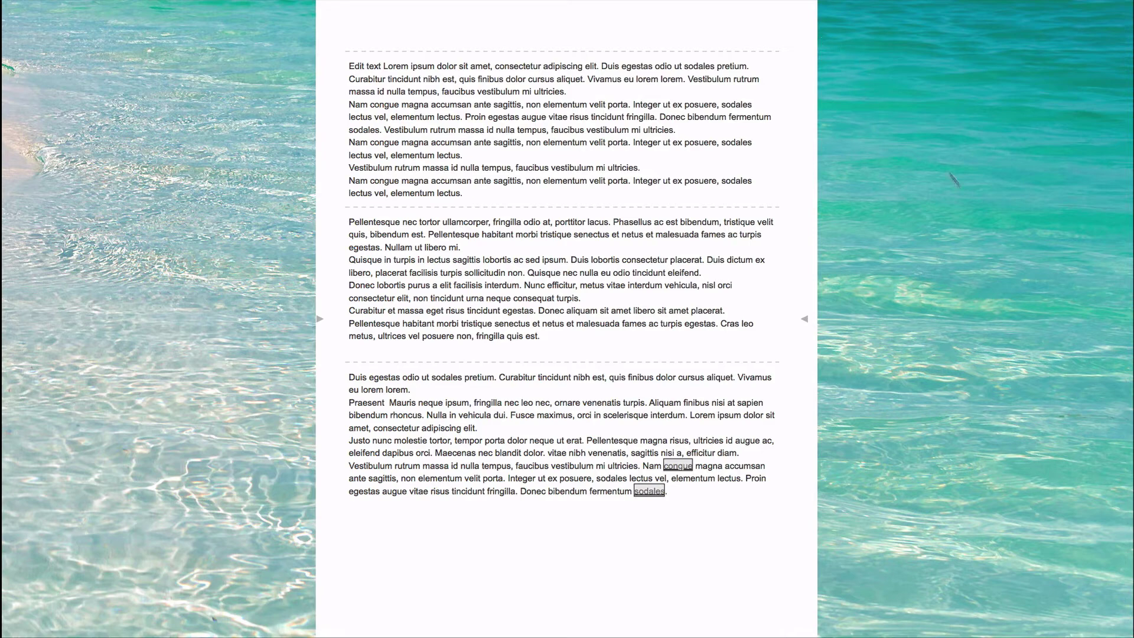
mouse_move(1122, 629)
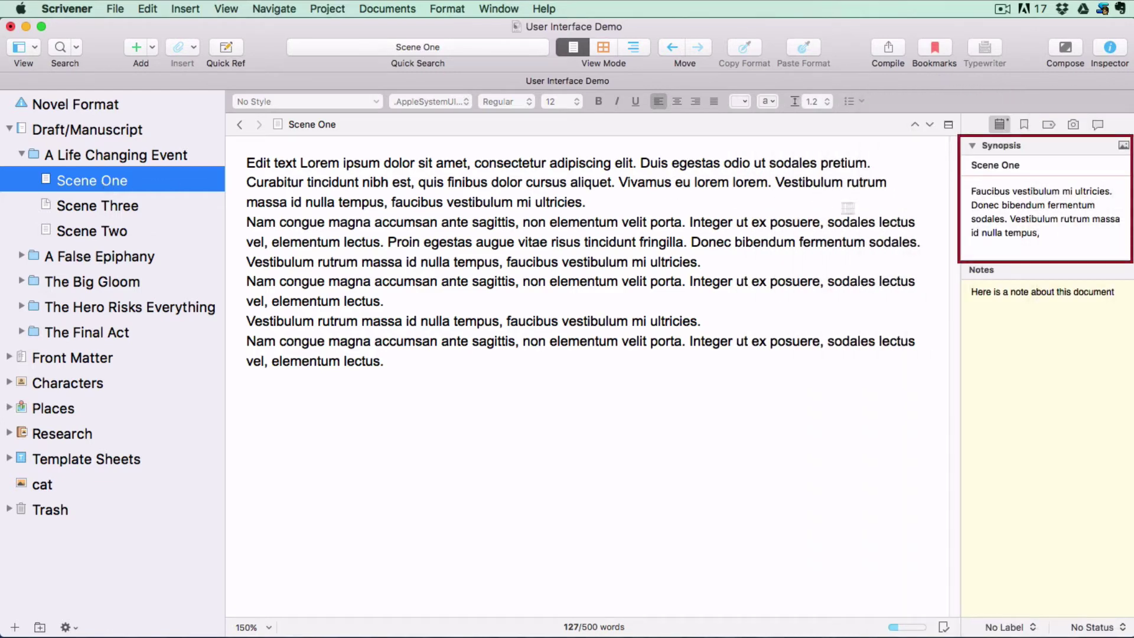
- Append 'add here' to Scene One's synopsis and set the cat picture as its synopsis image
click(1043, 232)
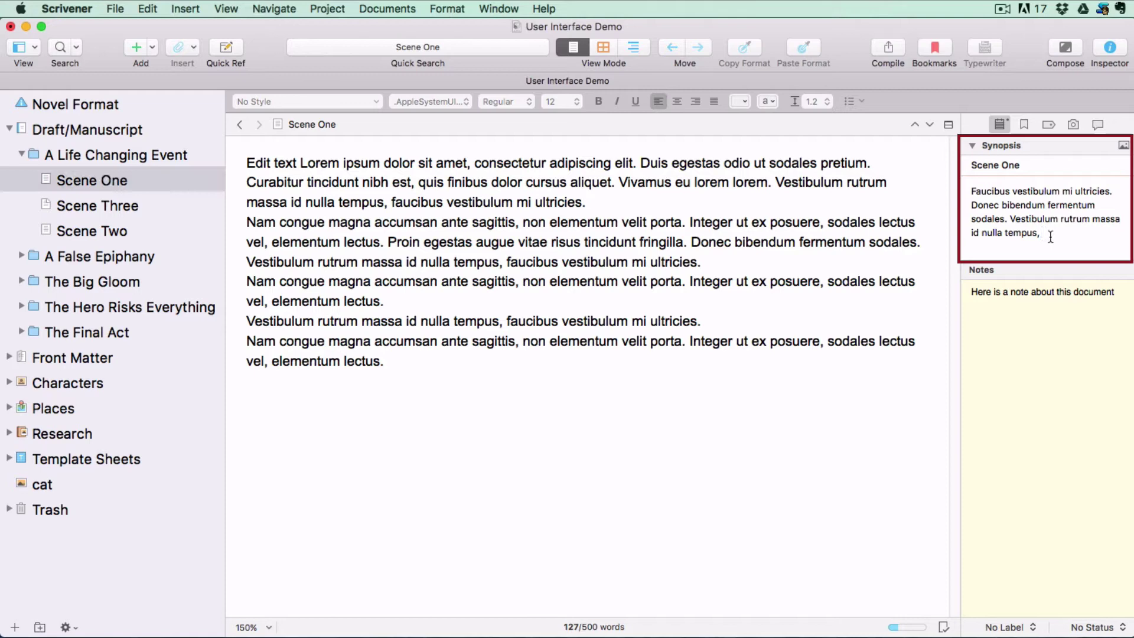
text(add here)
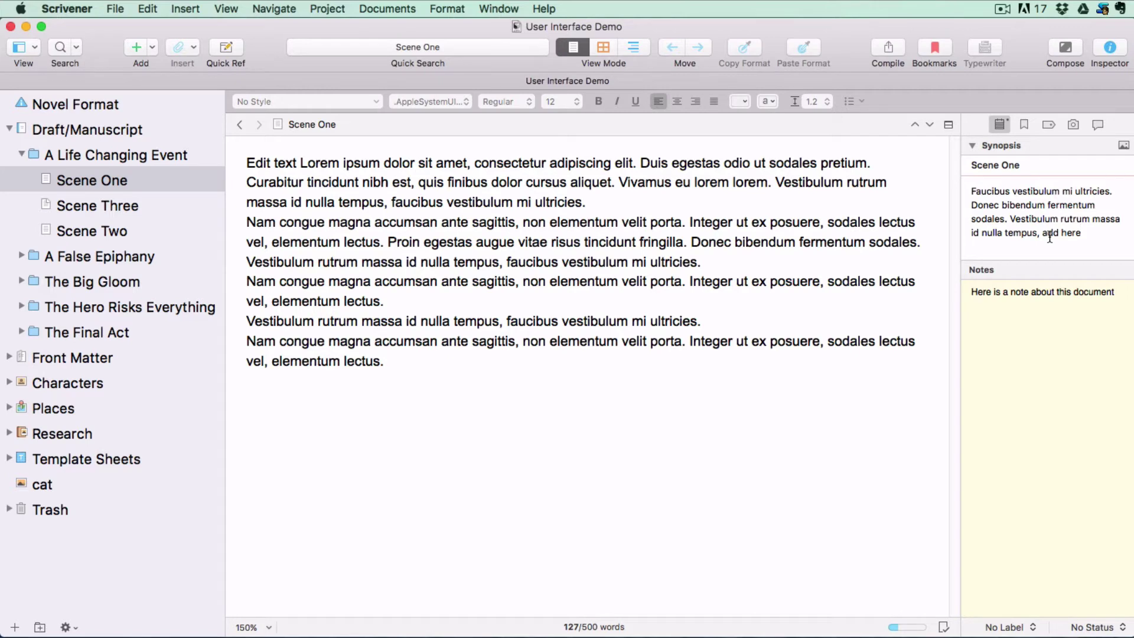
click(1124, 146)
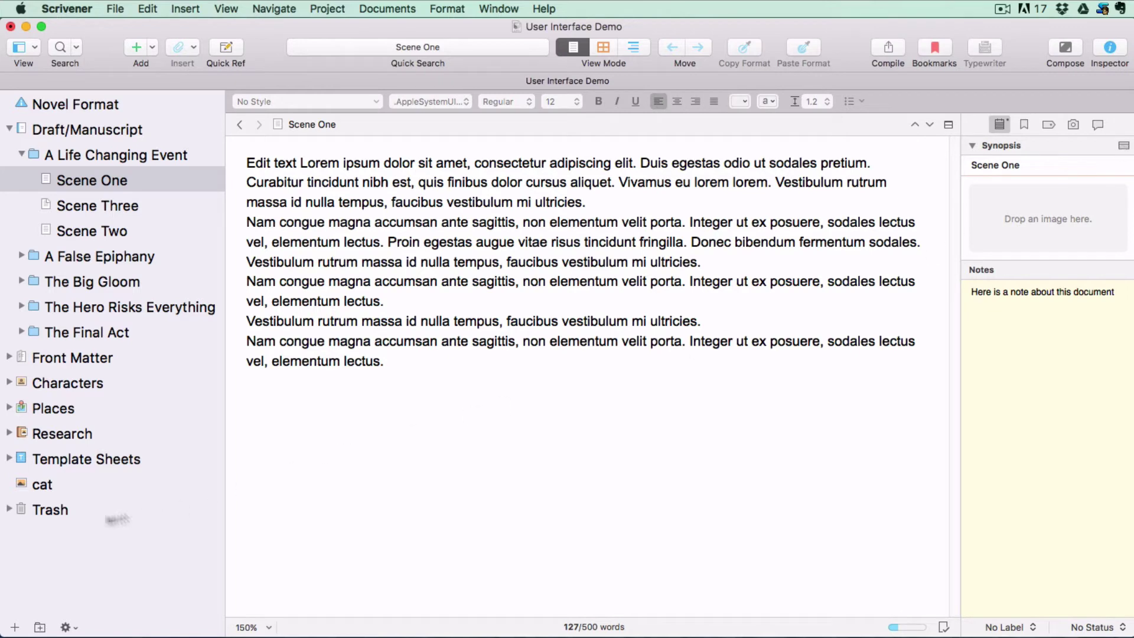
drag(30, 486, 1023, 201)
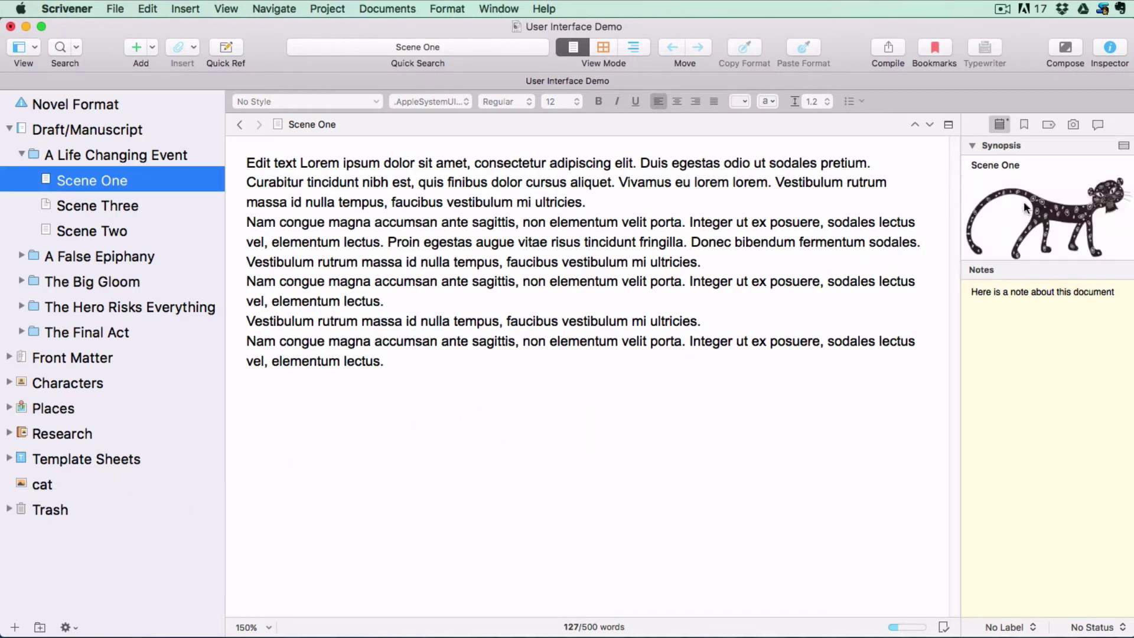
click(79, 155)
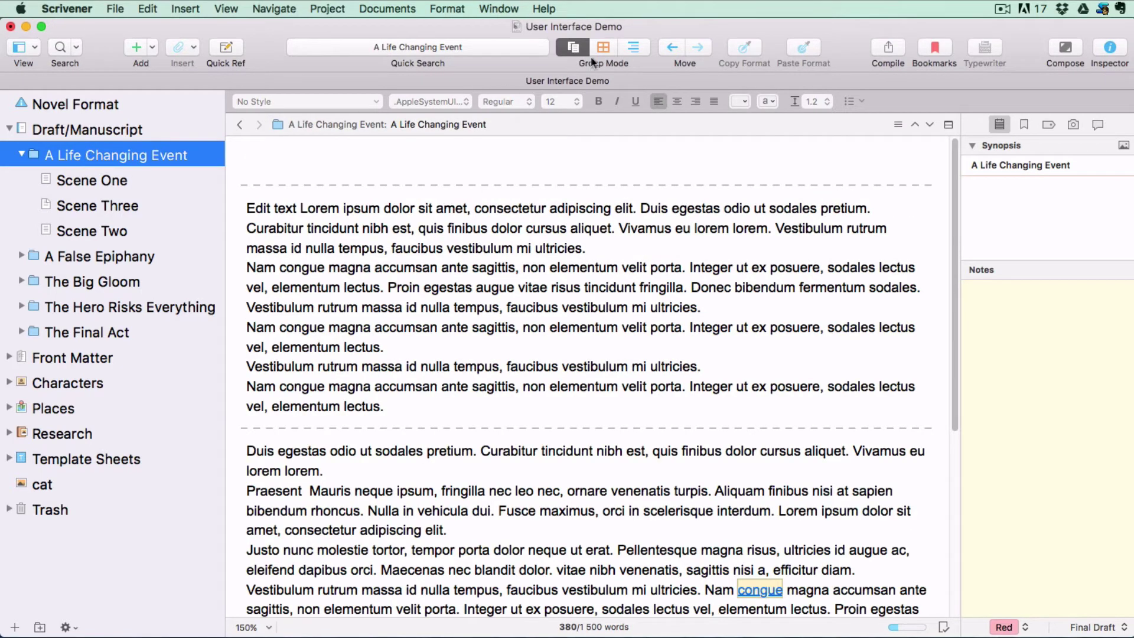
- Show the chapter's scenes as an outline: Scene One, Scene Three, Scene Two, each targeting 500 words
click(603, 46)
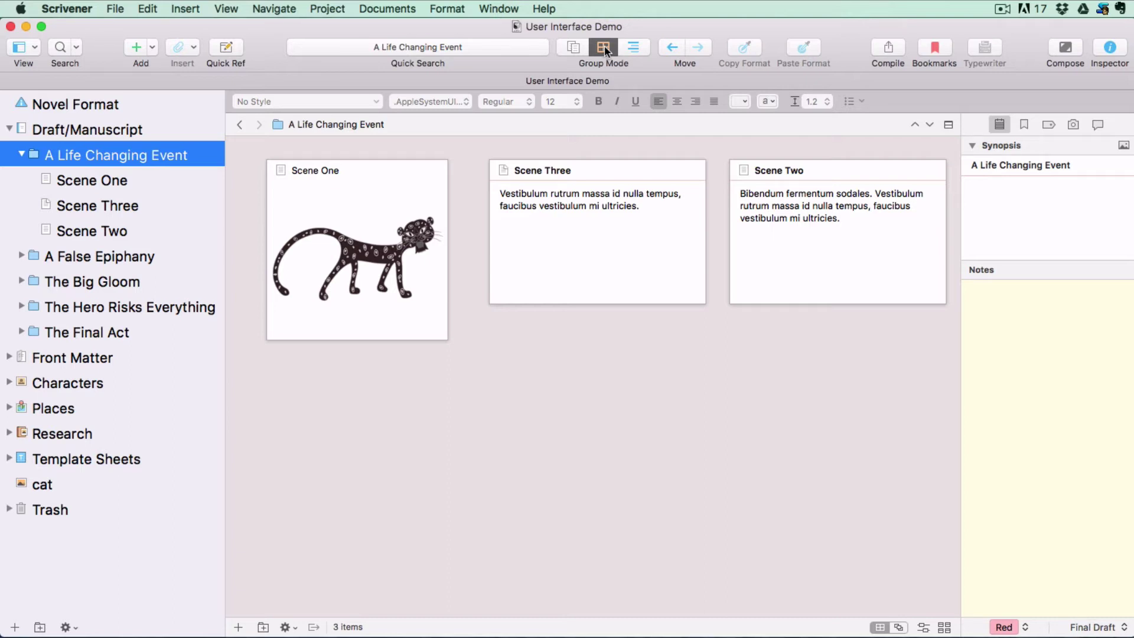
click(634, 47)
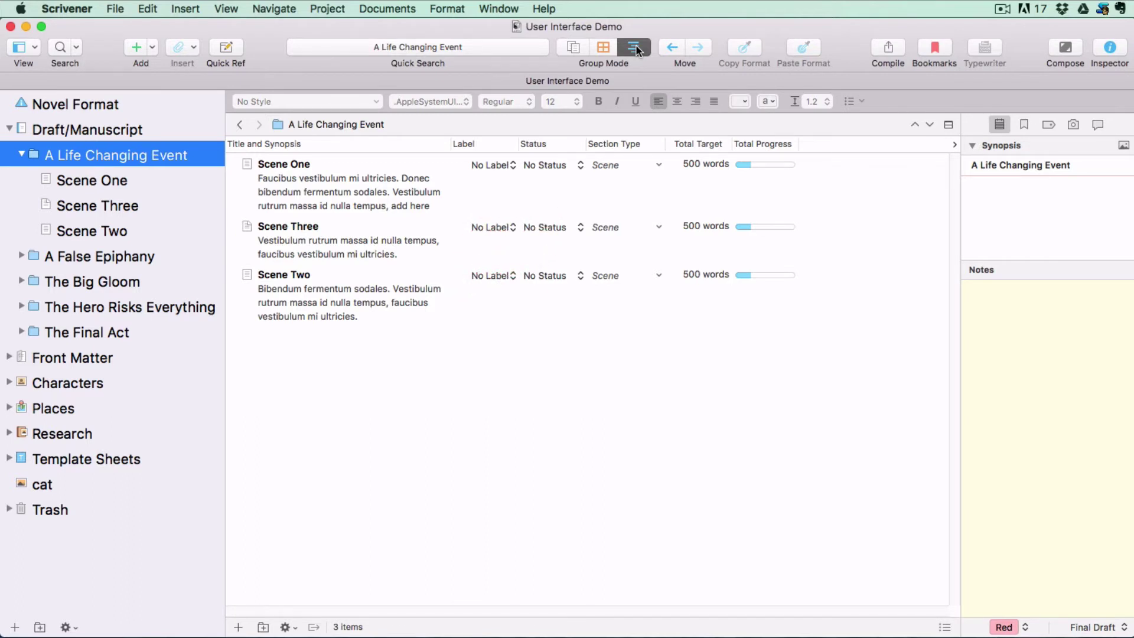
- Move Scene Three below Scene Two in the outline to restore the One, Two, Three order
click(298, 170)
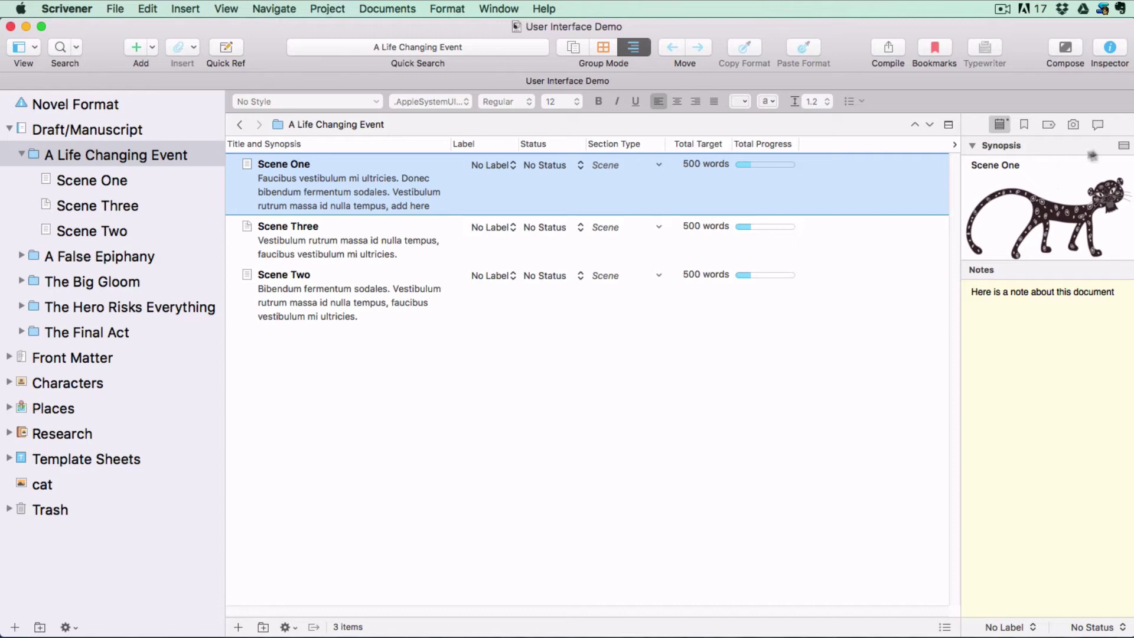
click(1124, 146)
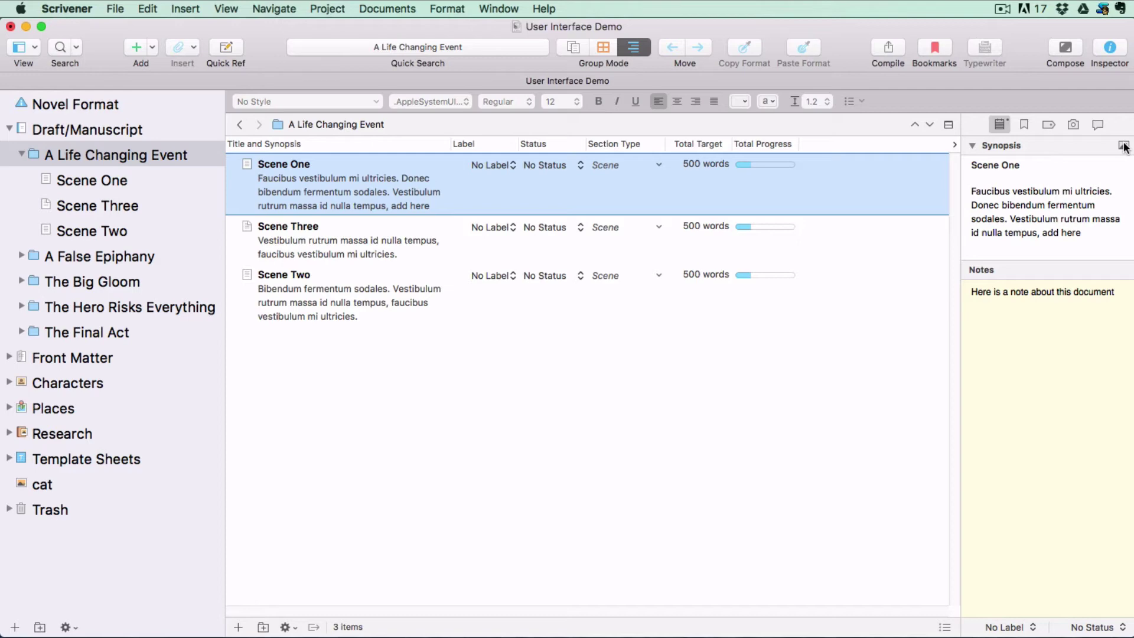
click(302, 229)
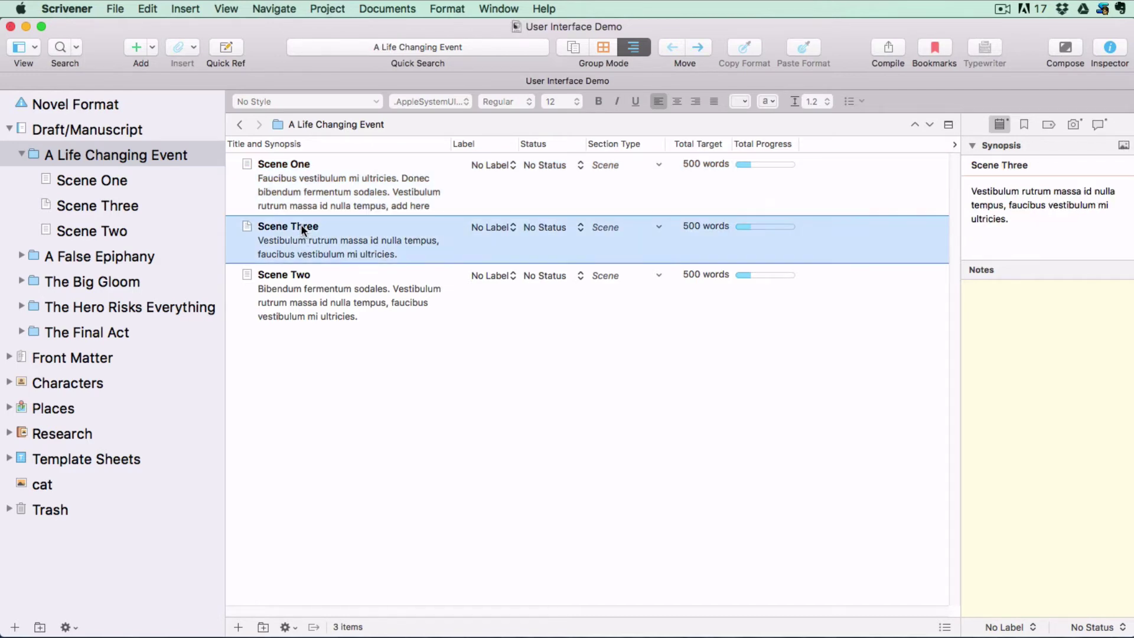
click(294, 277)
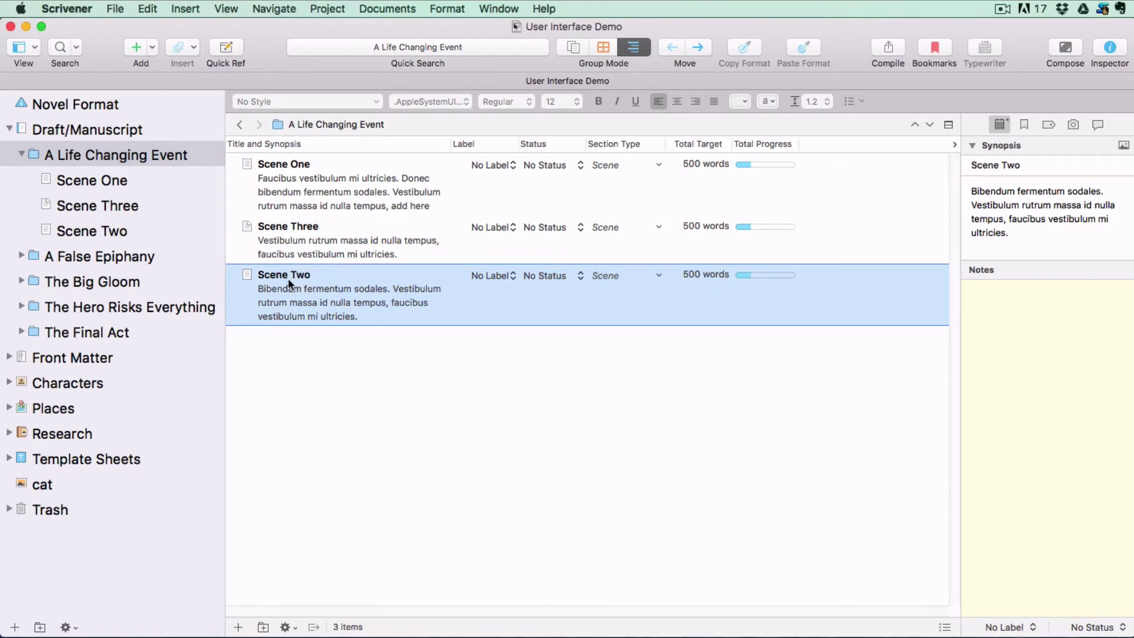
drag(280, 224, 277, 328)
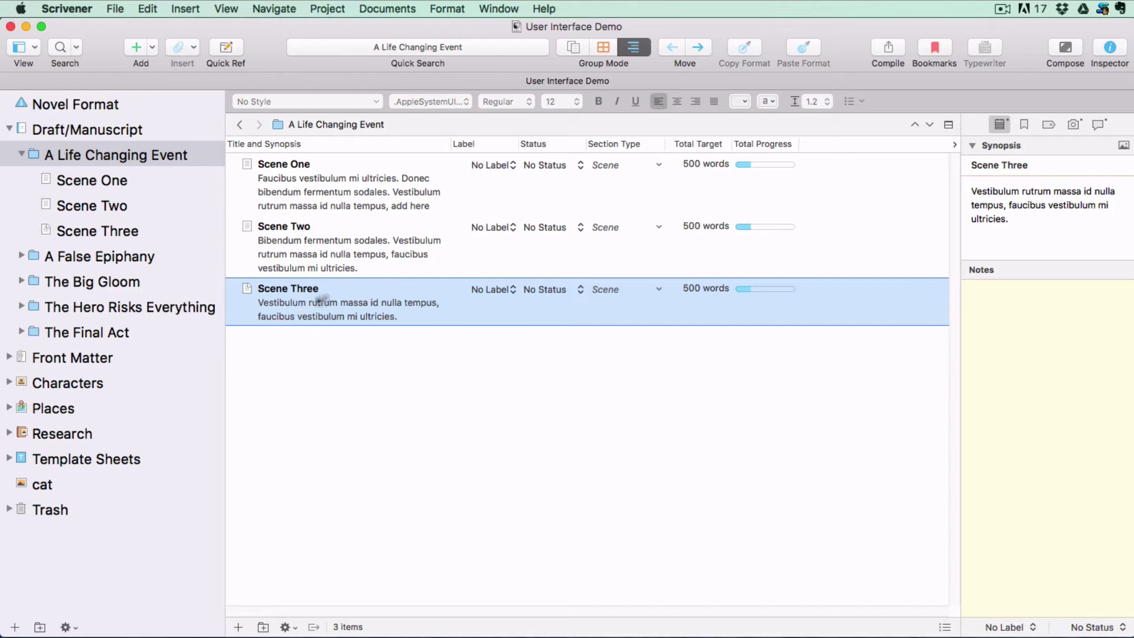
- Switch to Scrivenings and open Scene One alone, 127 of 500 words, with its synopsis and note
click(575, 47)
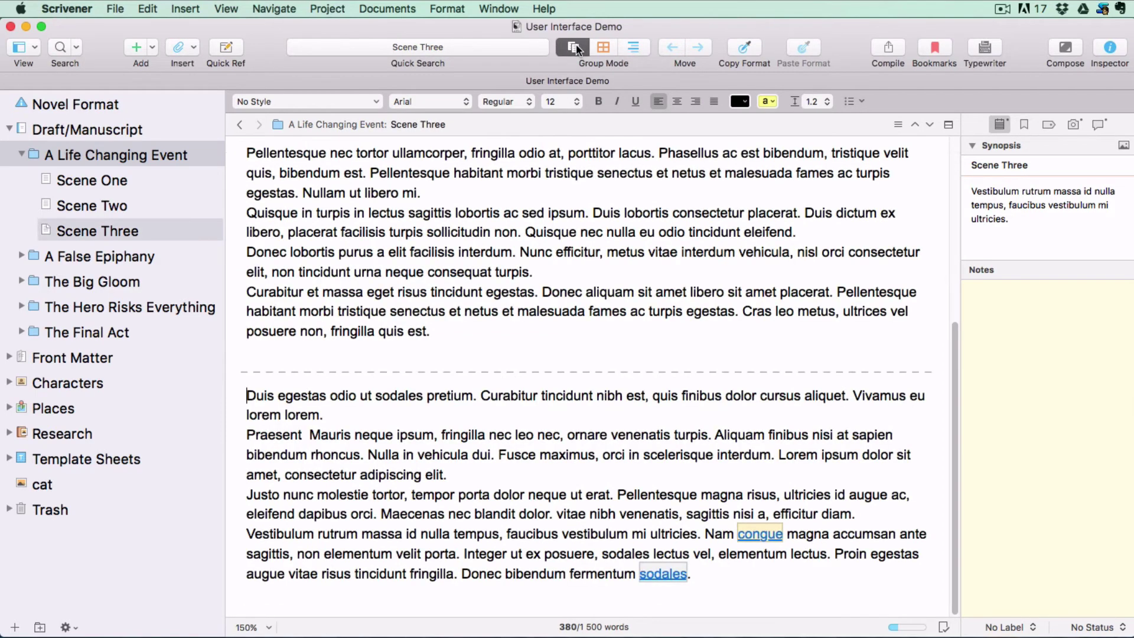
click(70, 179)
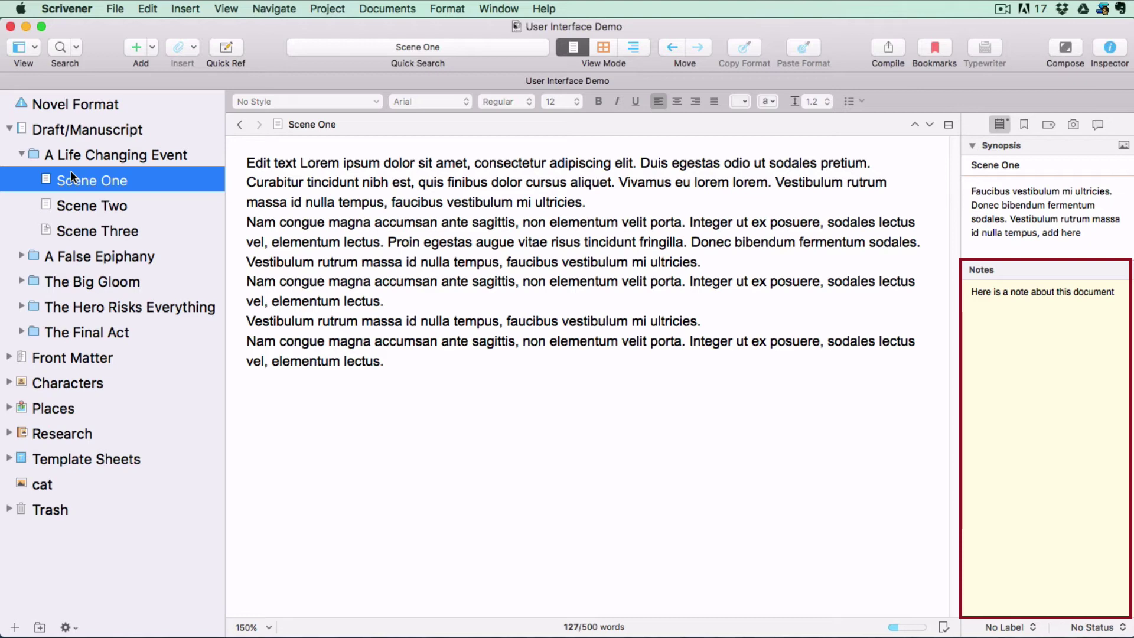
click(73, 206)
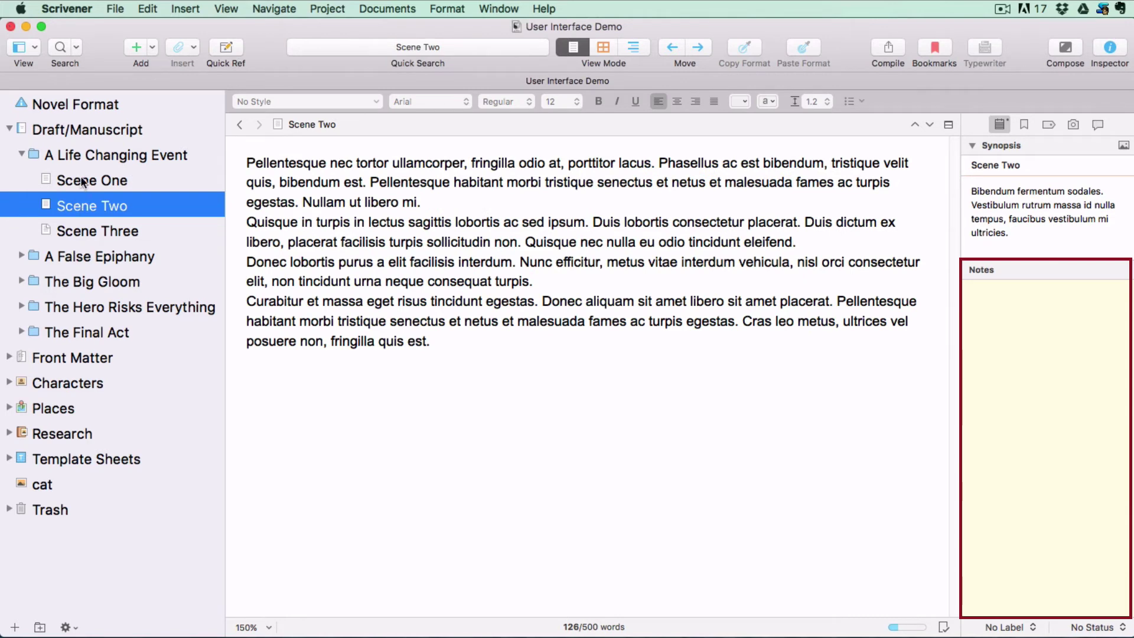
click(83, 181)
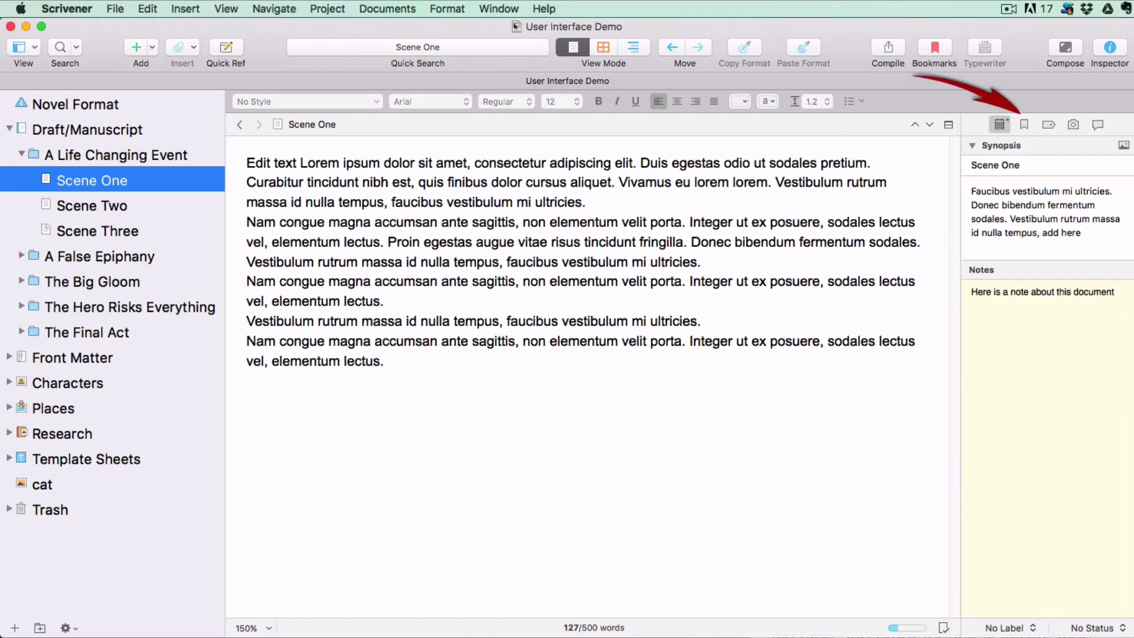
- Show the Project Bookmarks list, Characters and Places, in the Inspector beside Scene One
click(1023, 125)
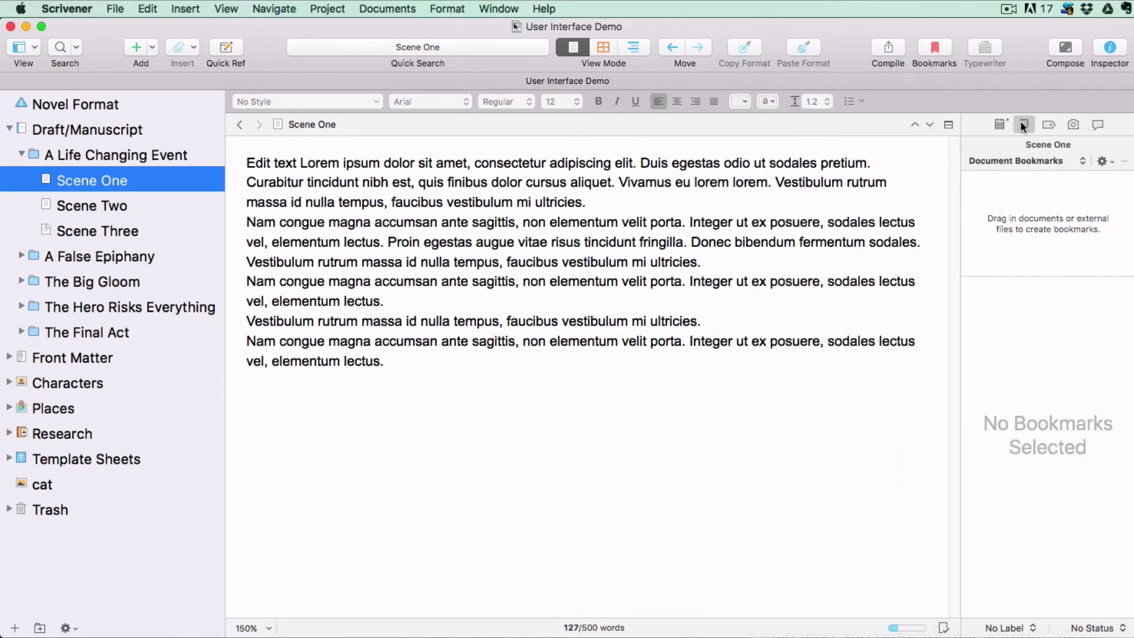
click(1083, 158)
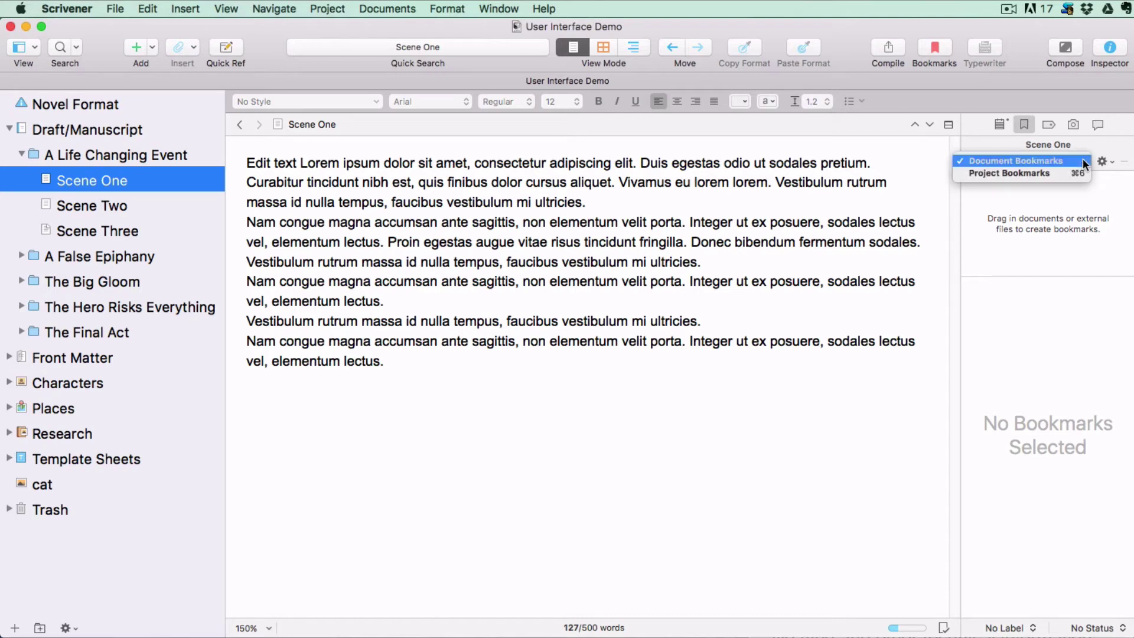
click(1057, 173)
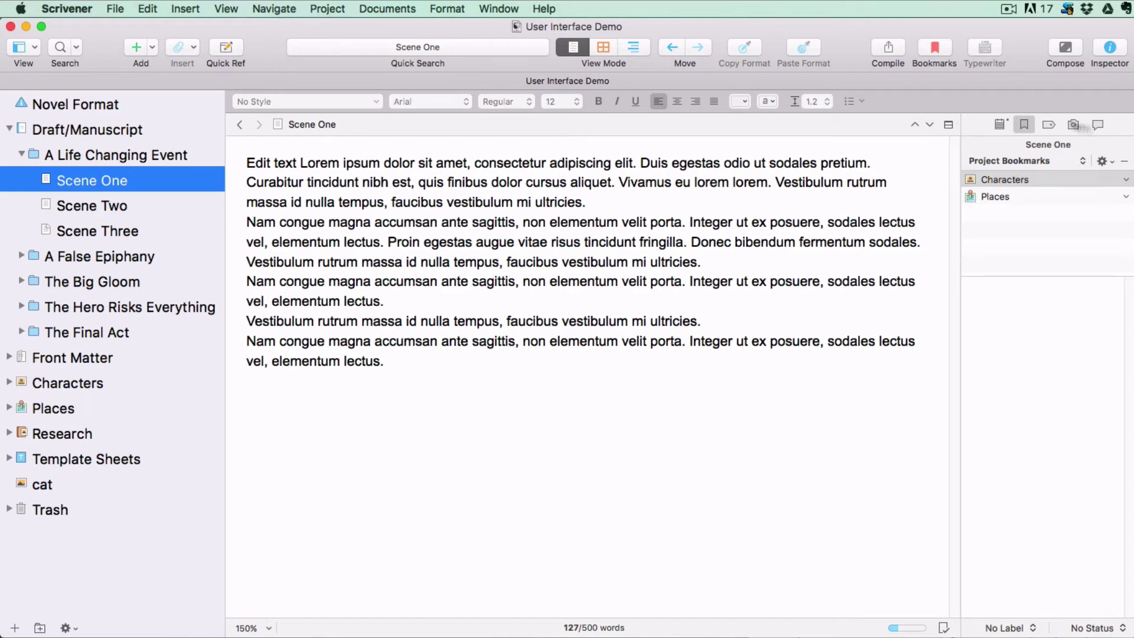
- Display Scene One's metadata: created 30 Jun 2017, included in compile, section type Scene
click(1043, 124)
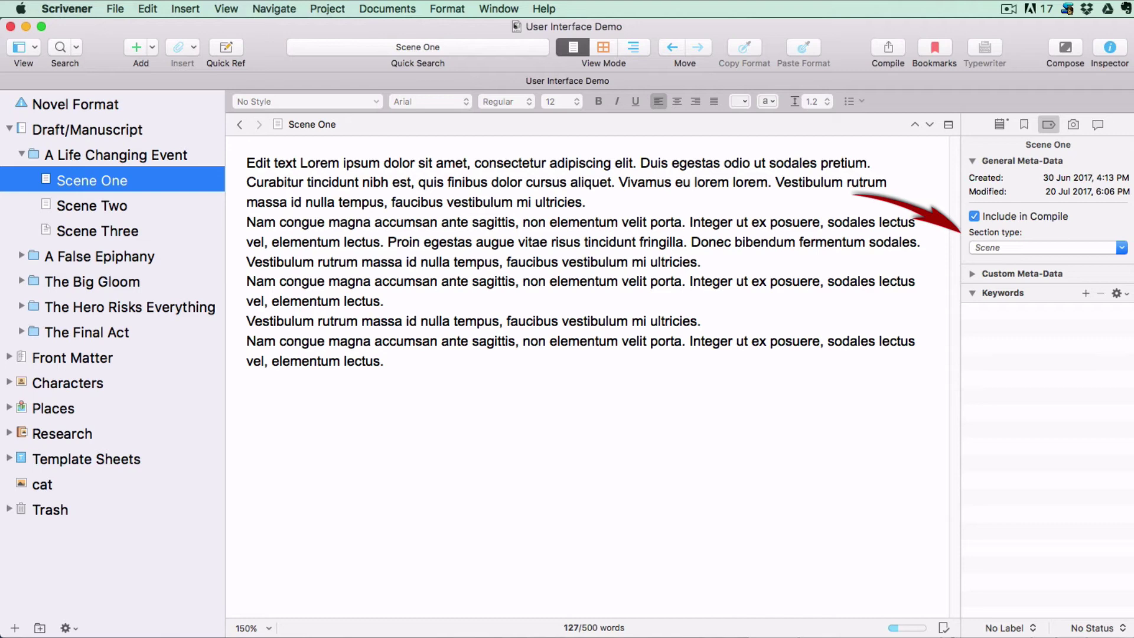
click(1122, 248)
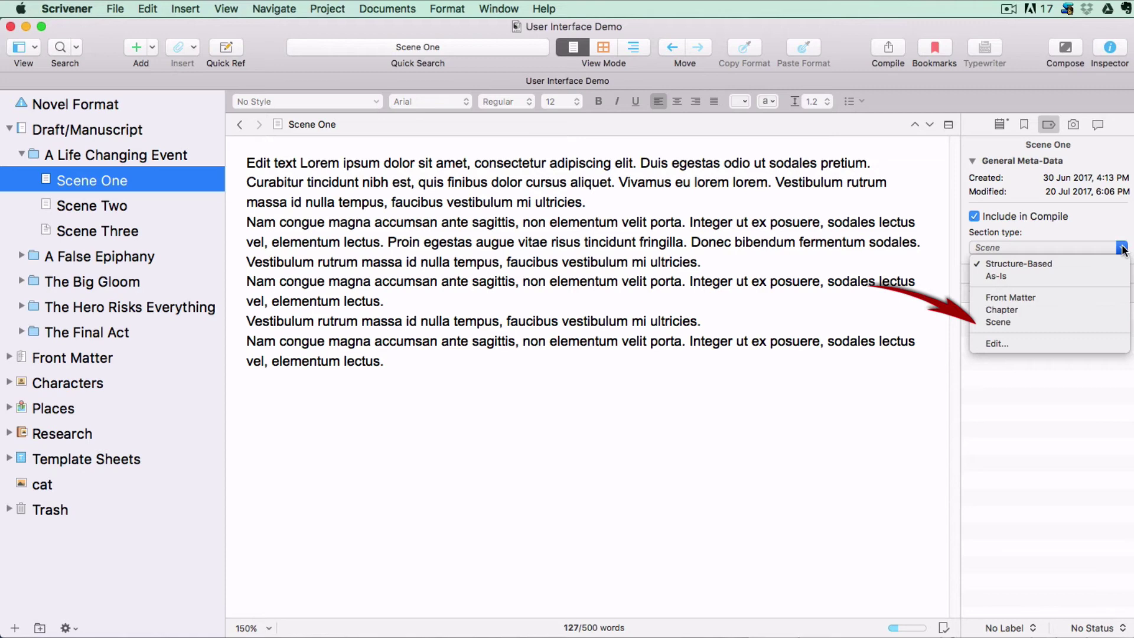
click(1024, 264)
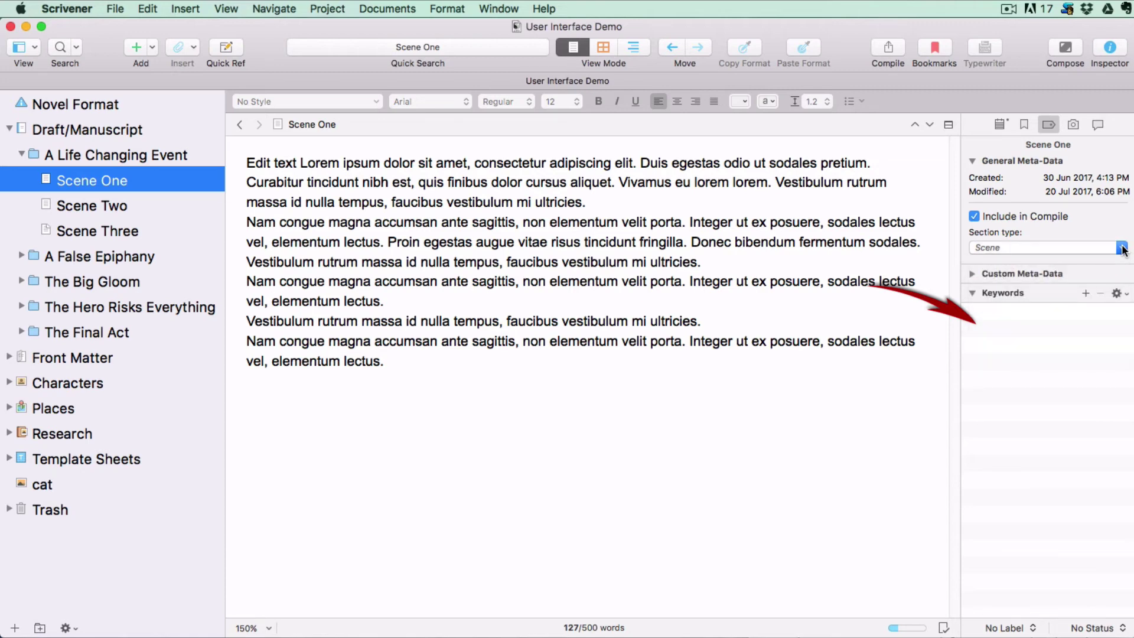
- Expand Scene One's Custom Meta-Data section, which has no custom fields yet
click(971, 274)
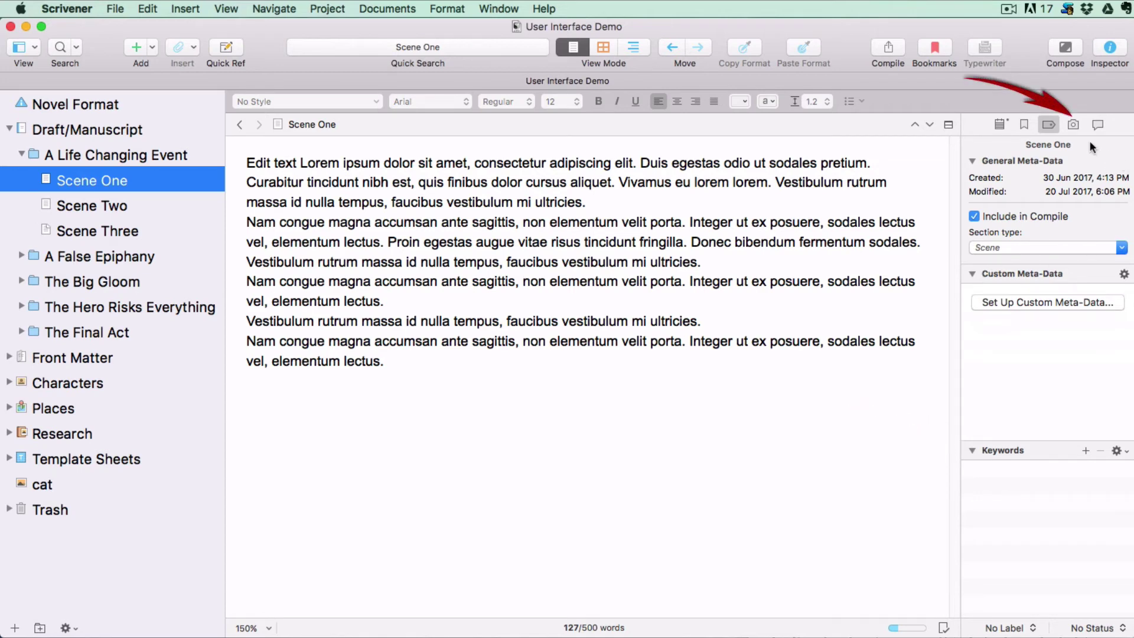
- Open Scene Three's Snap 02 snapshot with comparison markings turned off
click(1073, 125)
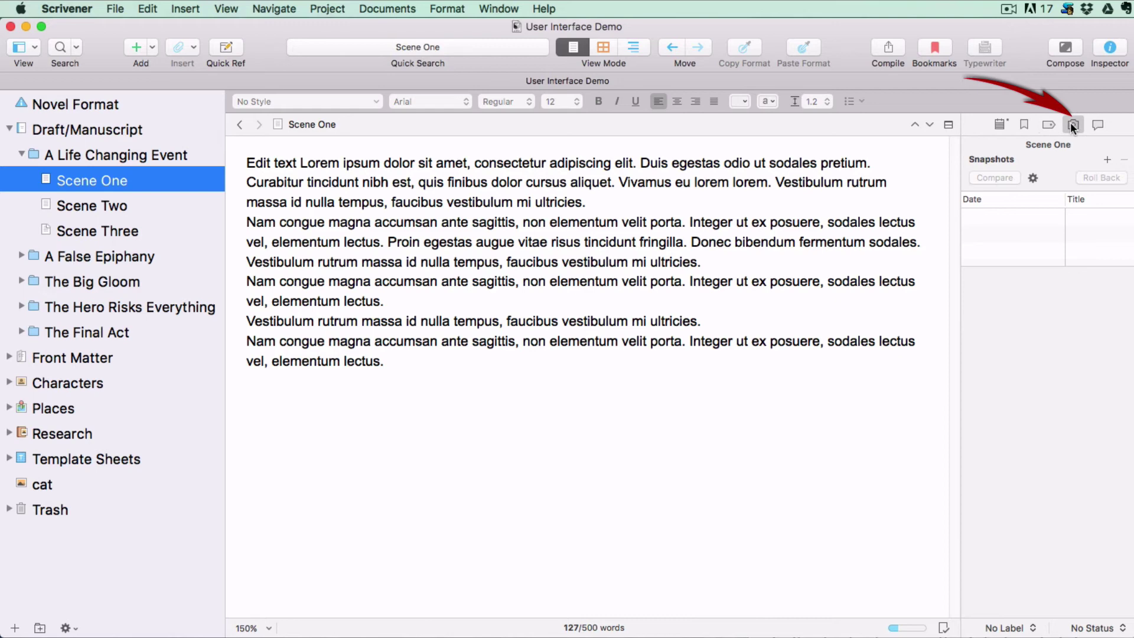
click(150, 233)
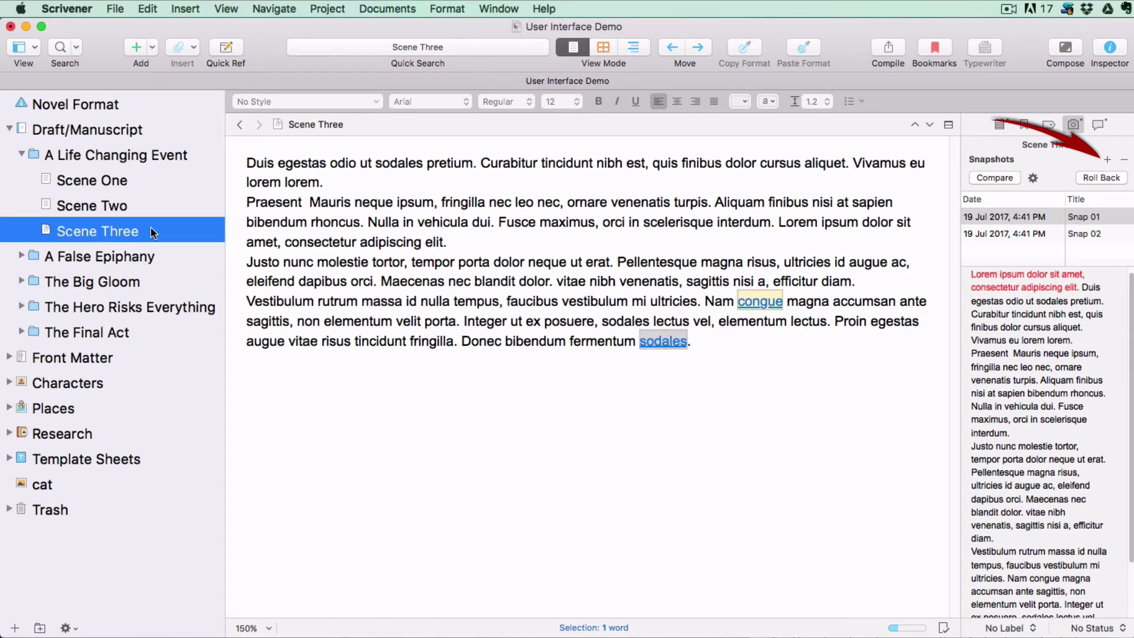
click(1021, 234)
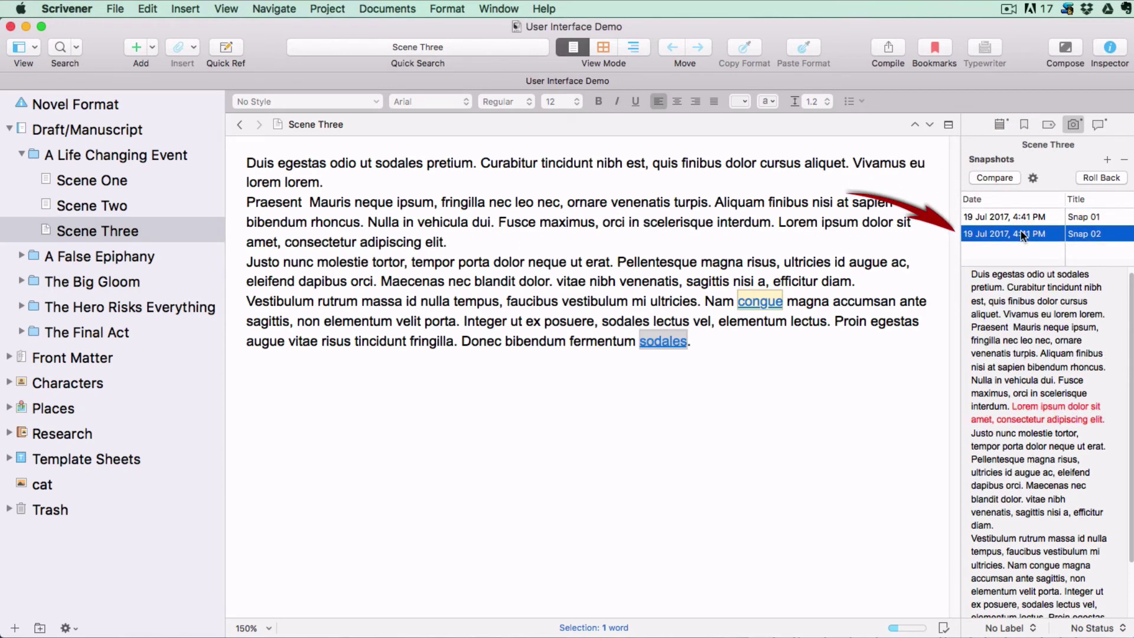
click(1008, 177)
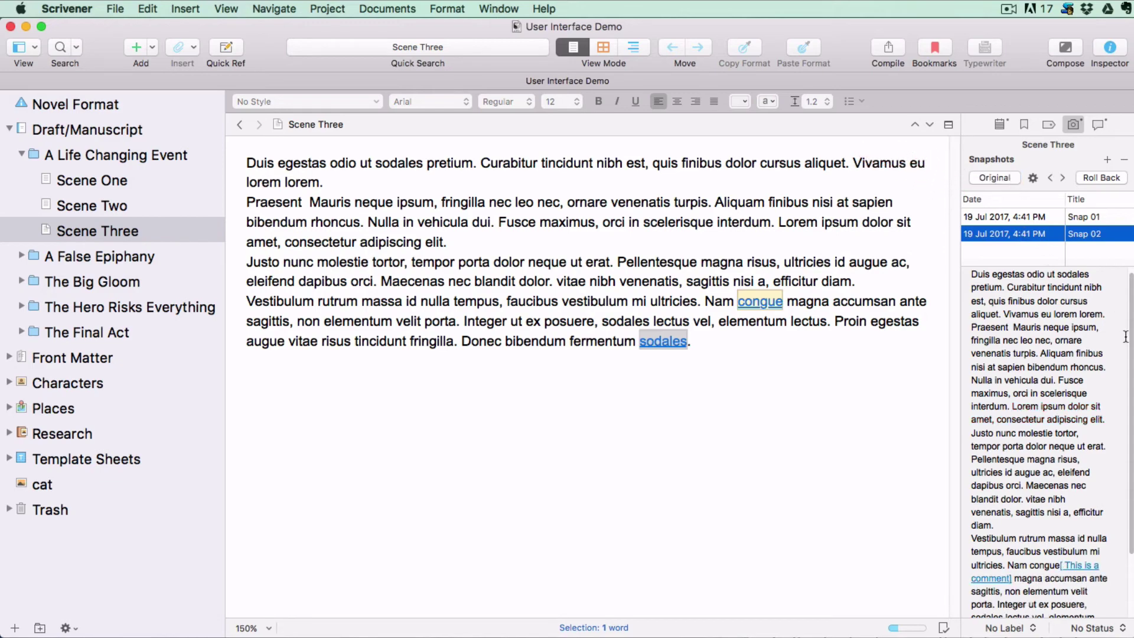
scroll(1131, 341, down, 1)
scroll(1131, 340, down, 3)
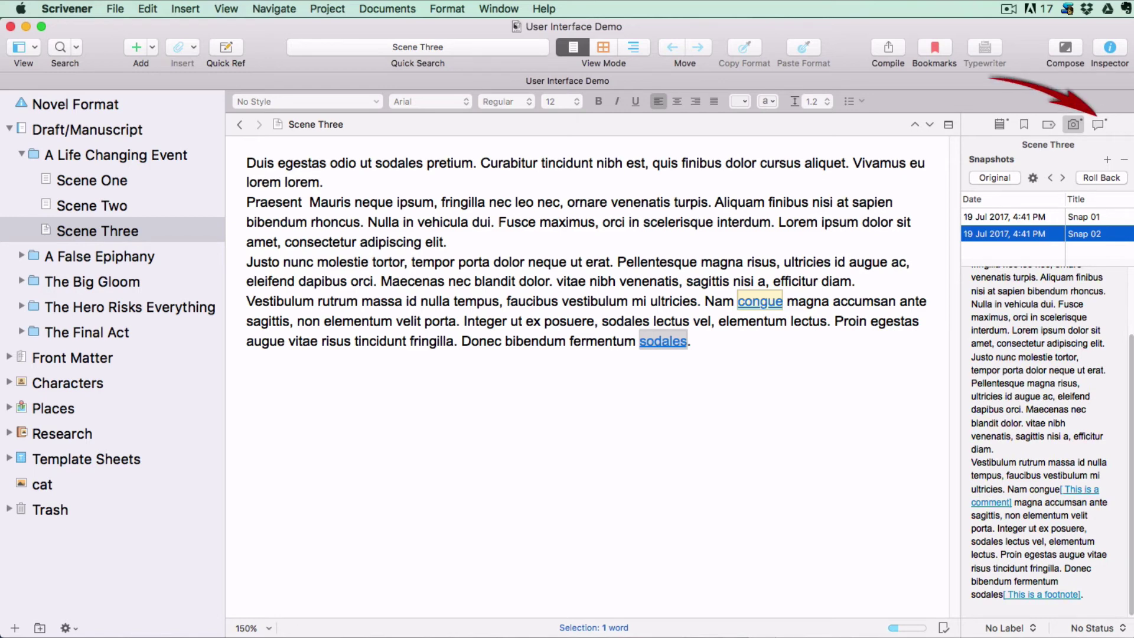
- List Scene Three's comment and footnote and locate their words, congue and sodales
click(1096, 124)
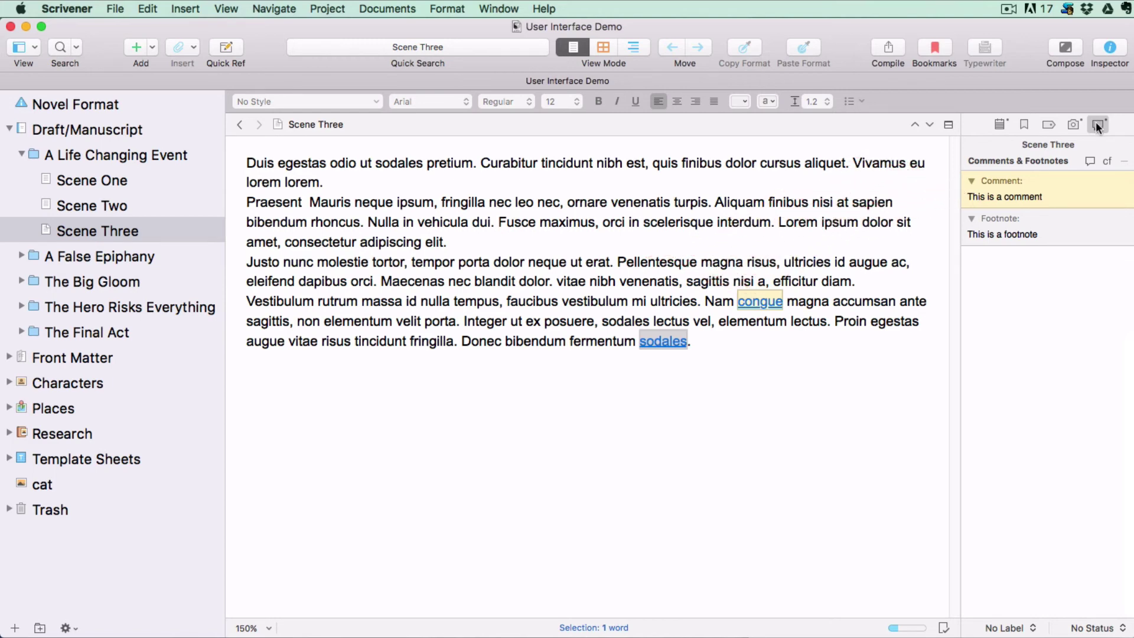
click(1078, 190)
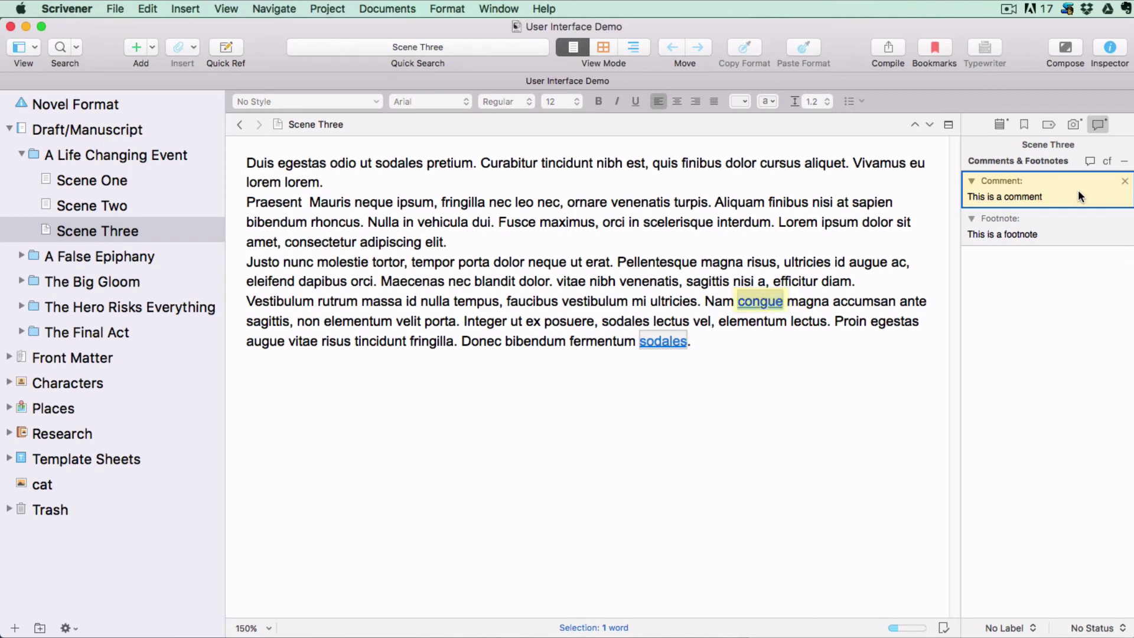
click(1073, 229)
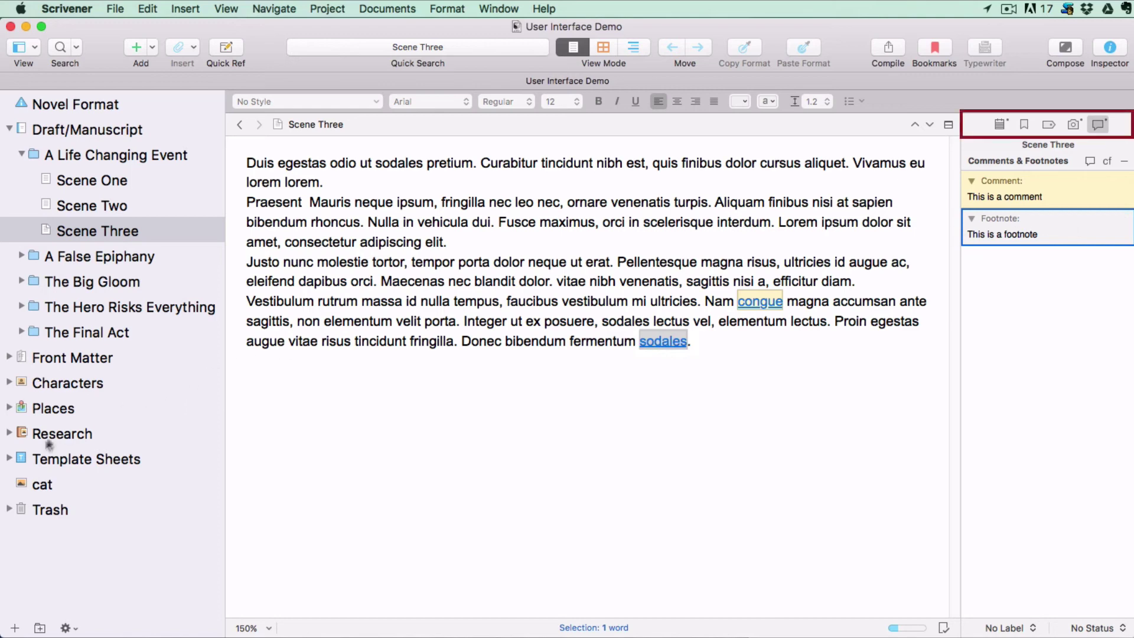
- View the cat image, then open the whole A Life Changing Event chapter, 380 of 1,500 words
click(40, 484)
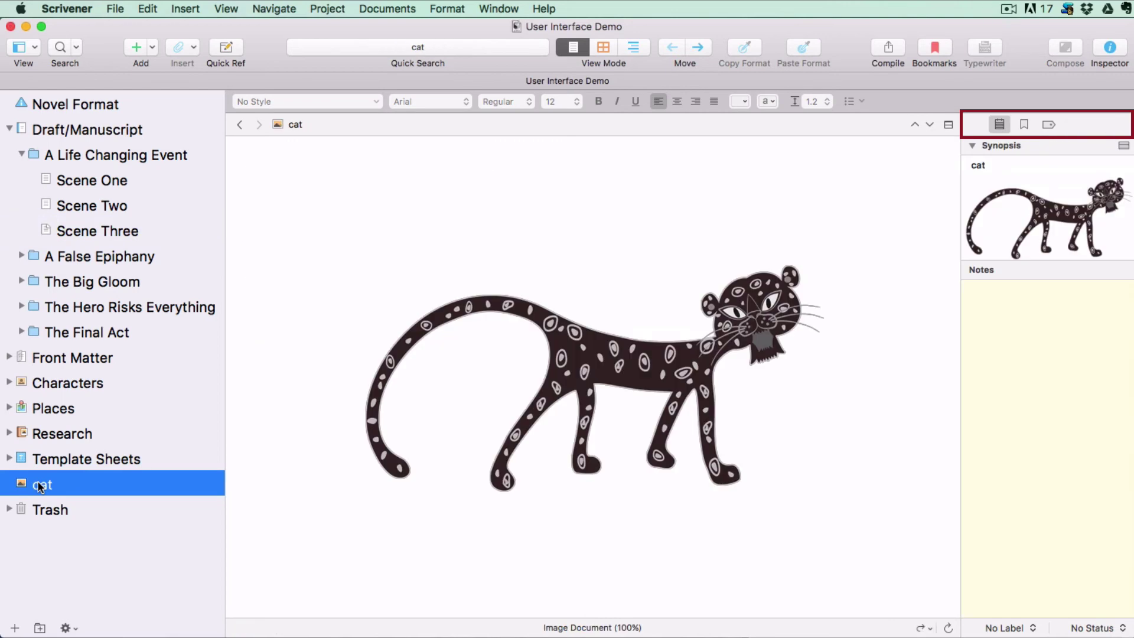
click(92, 156)
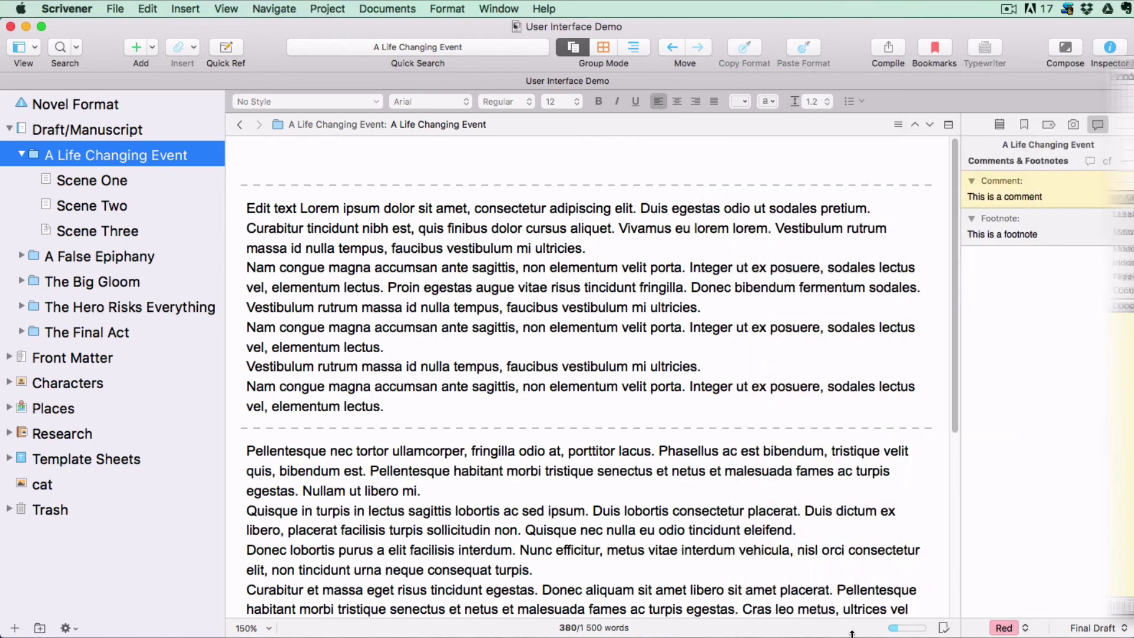
- Shorten the window and check the chapter's Label and Status popups, keeping Red and Final Draft
drag(853, 634, 871, 483)
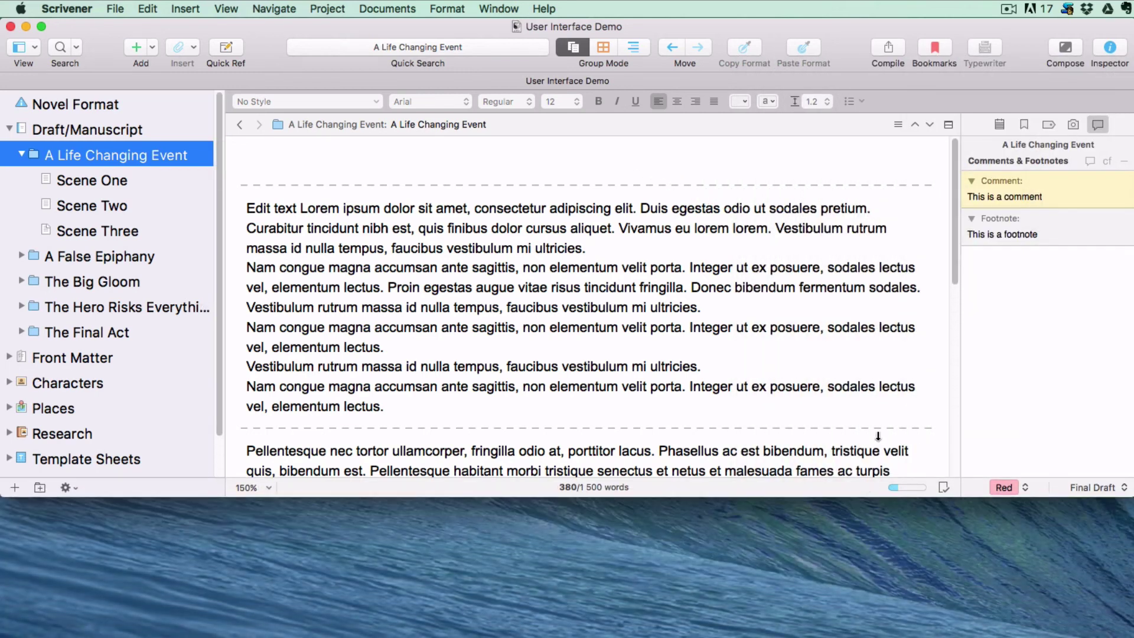
scroll(878, 437, down, 1)
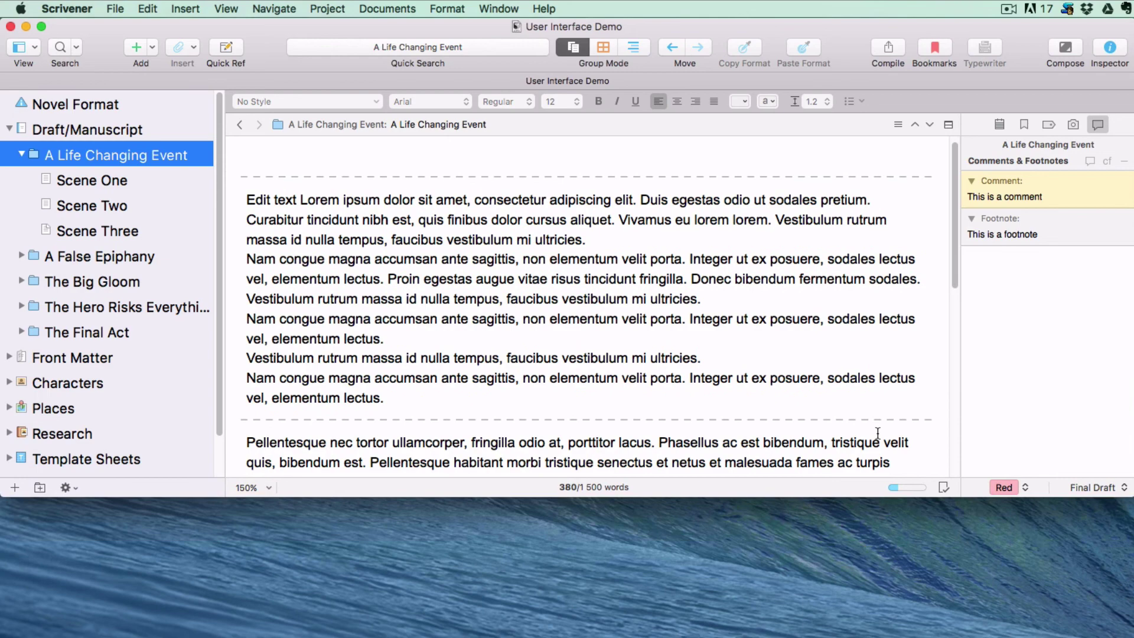
click(1026, 488)
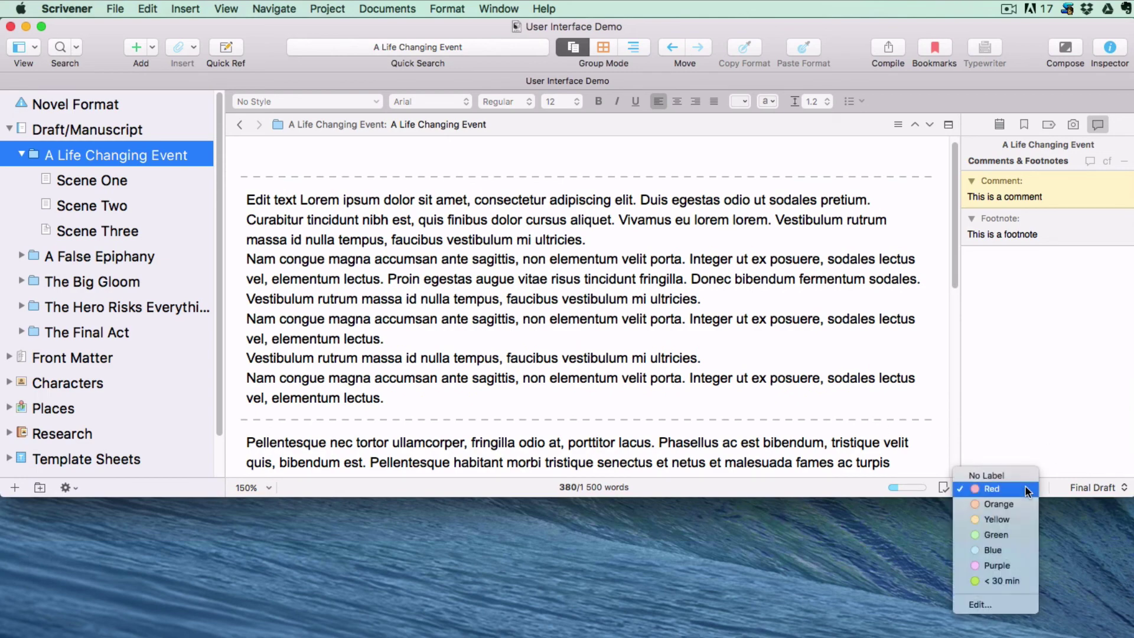
click(1026, 488)
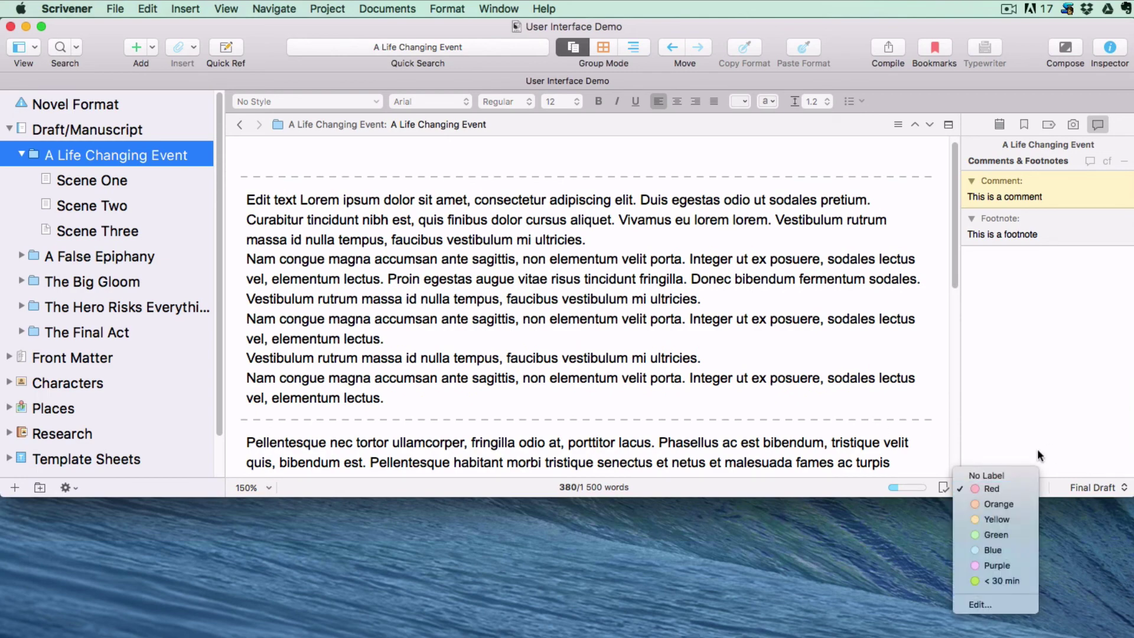
click(1124, 488)
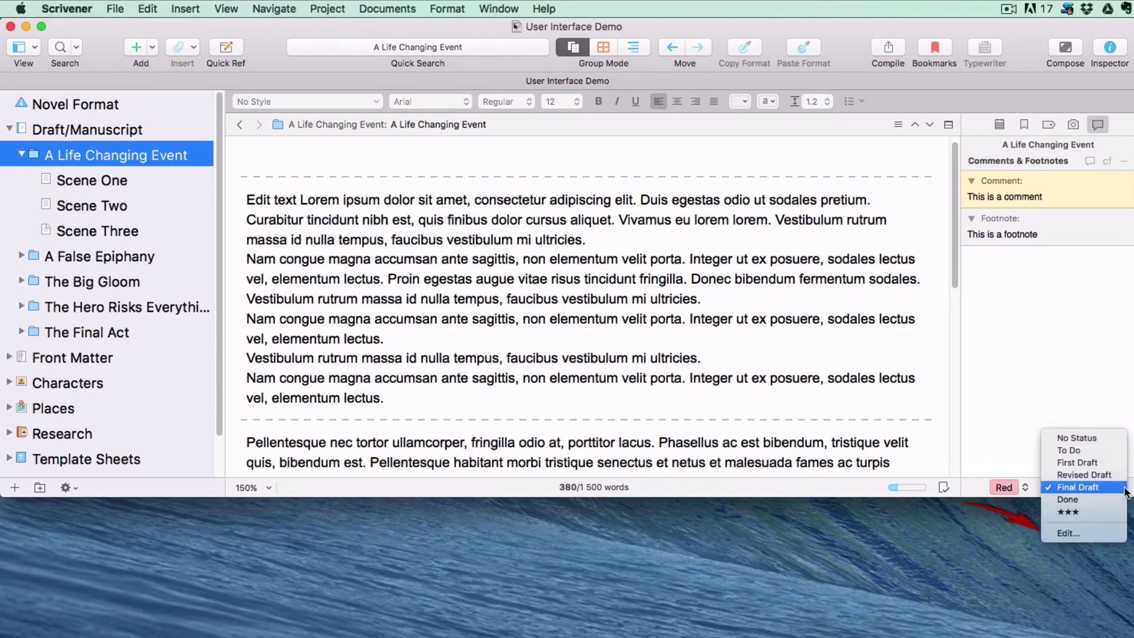
click(1031, 405)
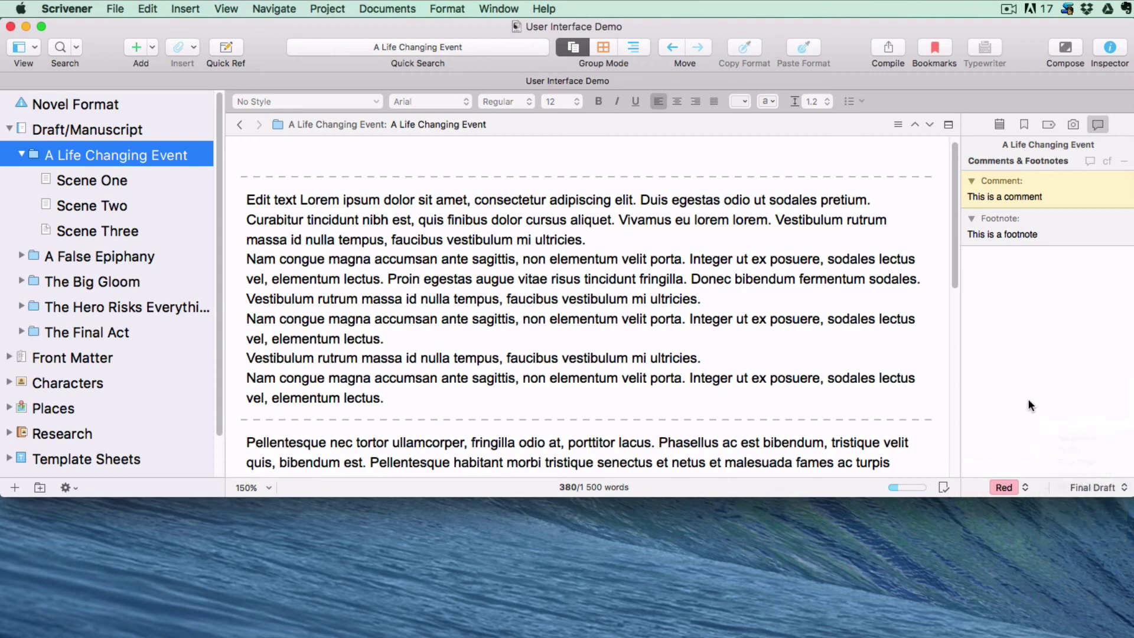
click(1026, 491)
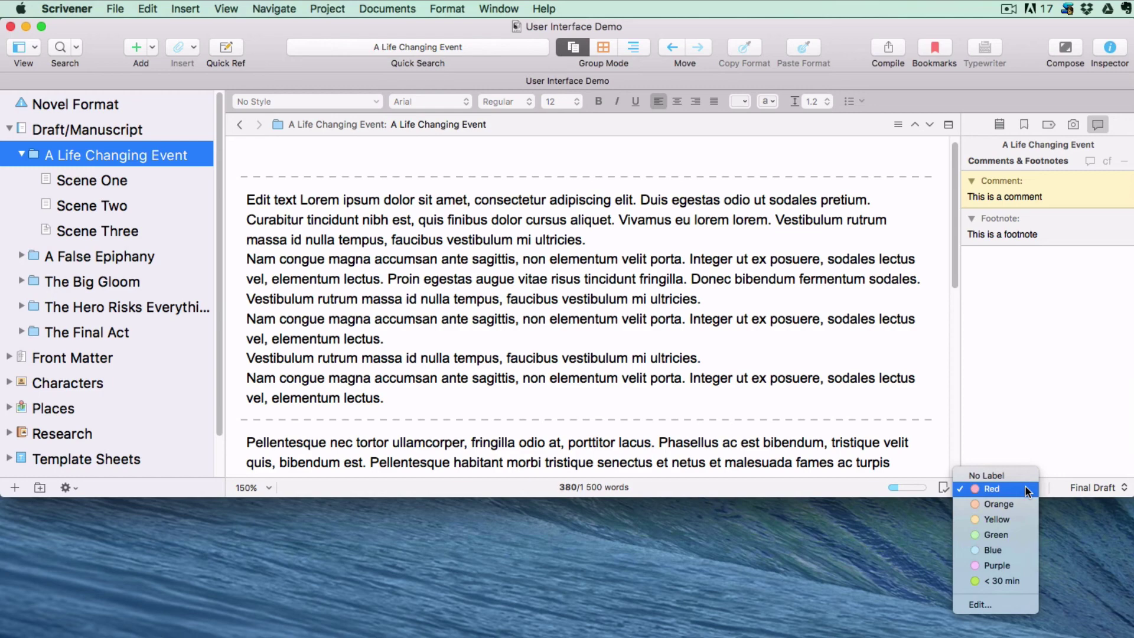
click(1026, 489)
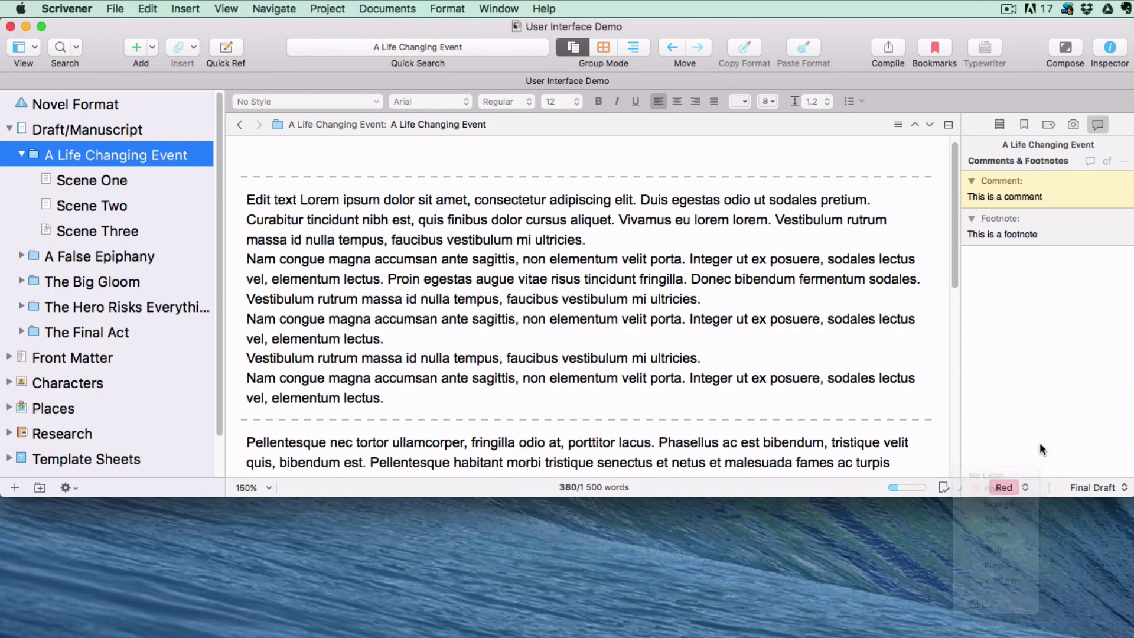
click(1125, 490)
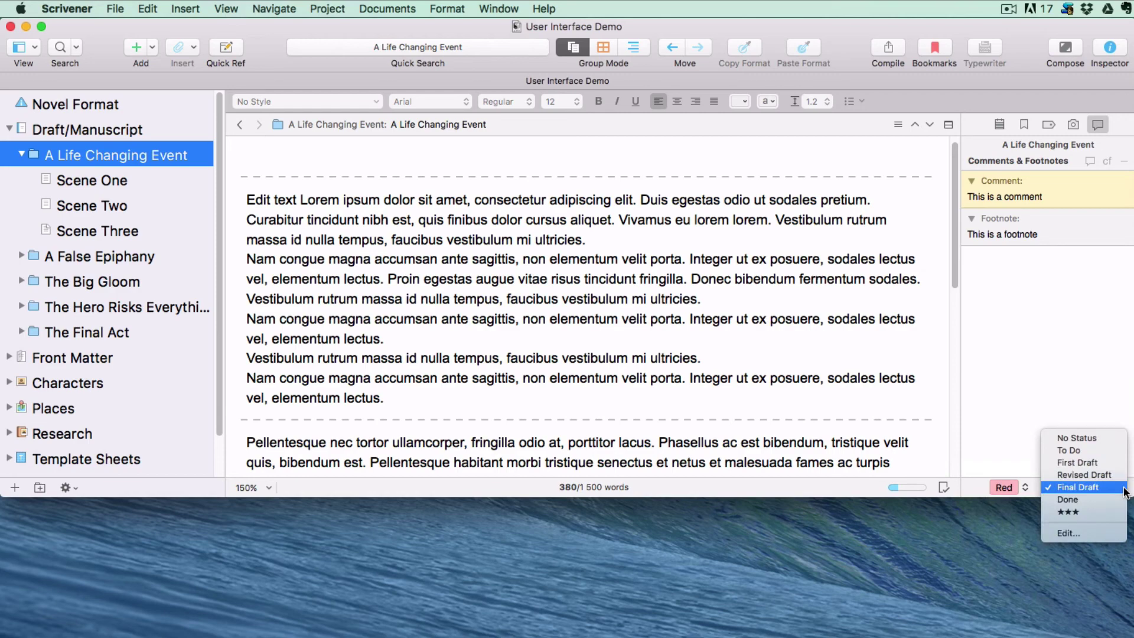
click(1028, 401)
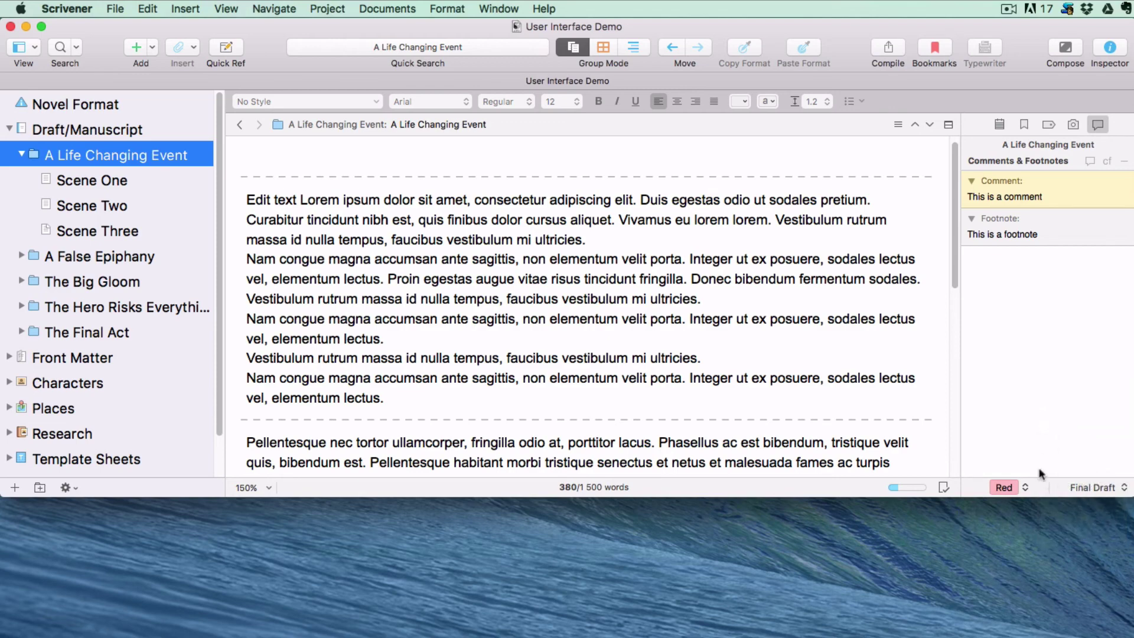
click(1026, 488)
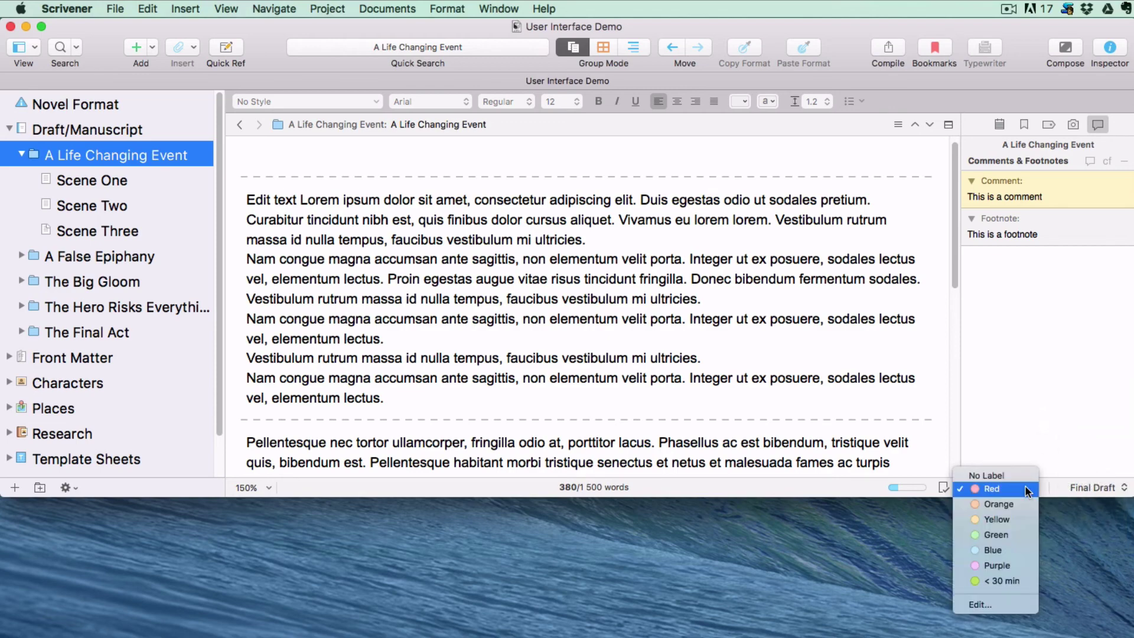
click(1026, 489)
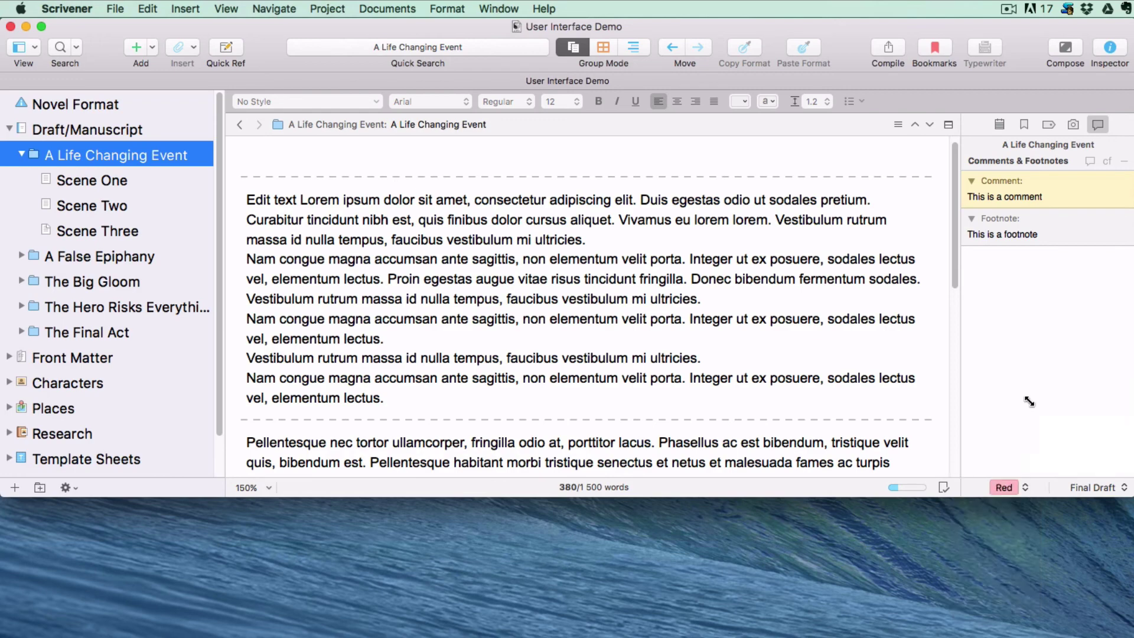
- Open Scene One in the editor and dismiss its context menu without choosing anything
click(93, 182)
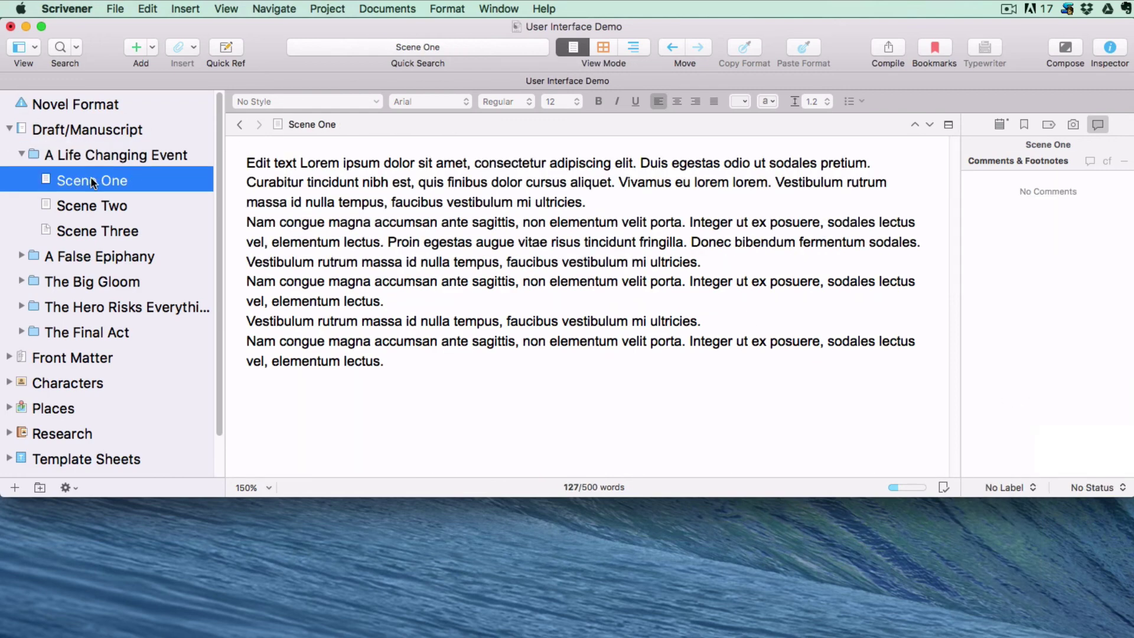
right_click(159, 178)
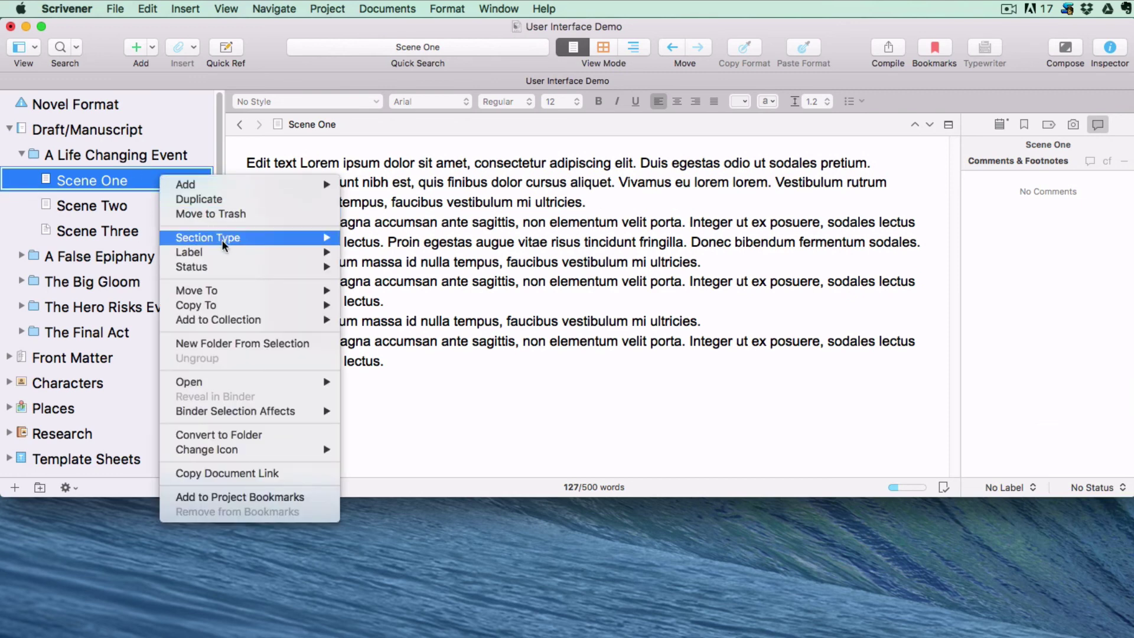
mouse_move(226, 254)
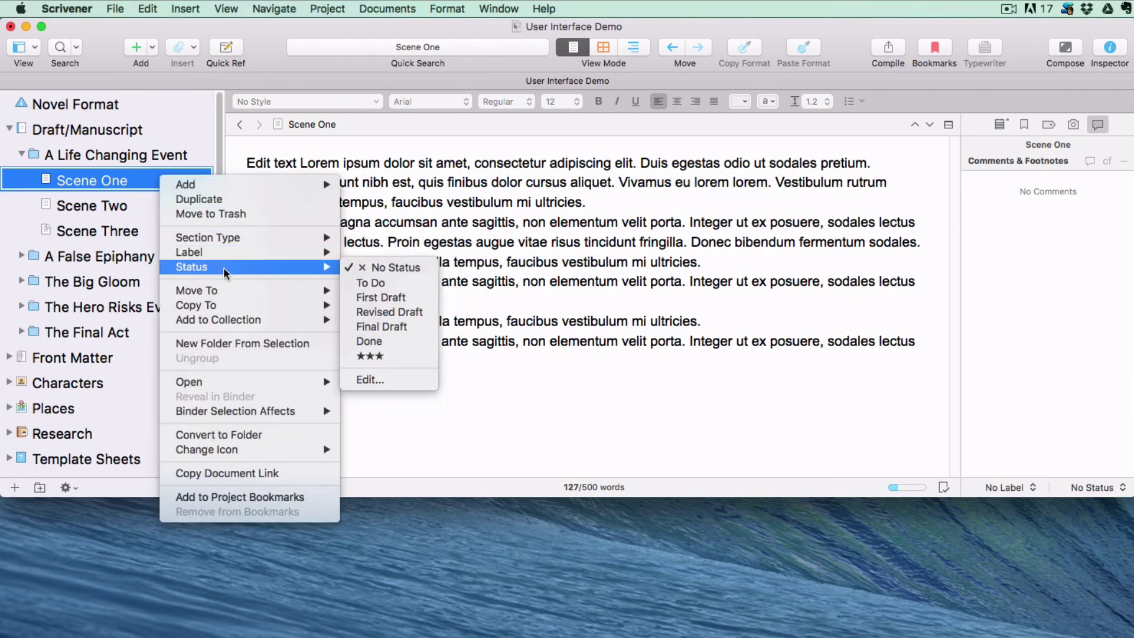
click(12, 186)
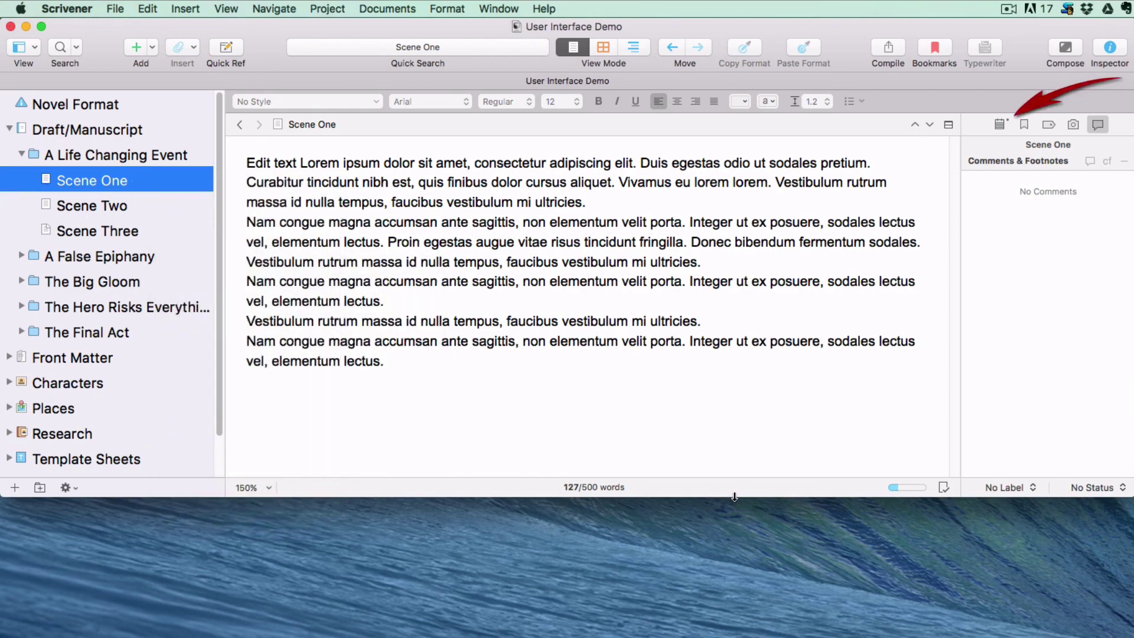
- Make the window taller and show Scene One's Metadata tab, collapsing and re-expanding Custom Meta-Data
drag(735, 497, 709, 634)
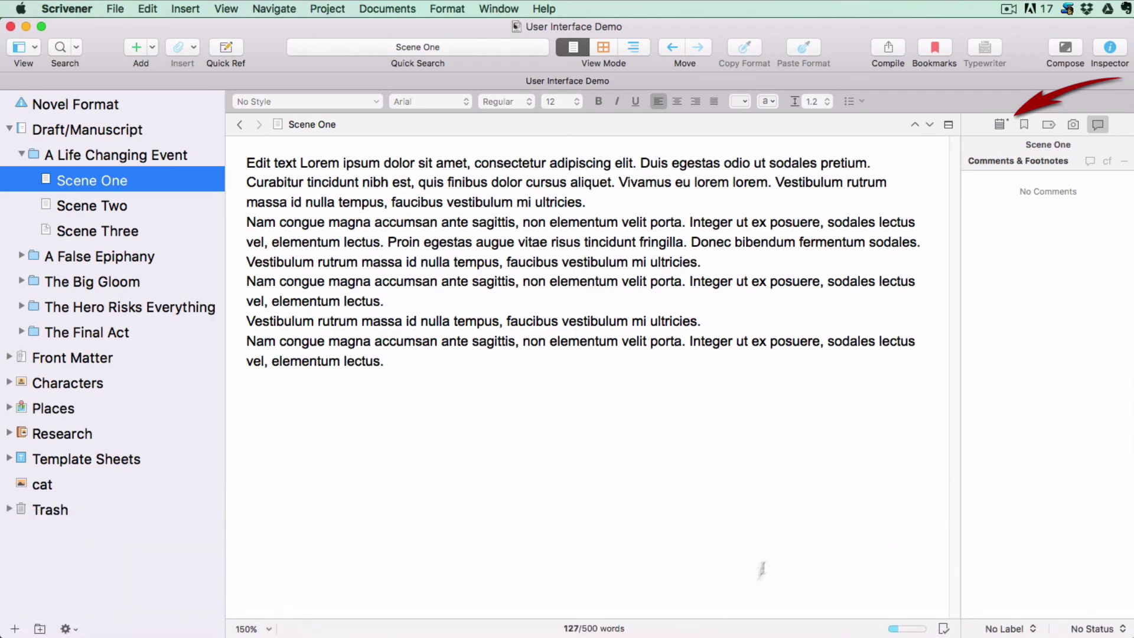
click(1049, 124)
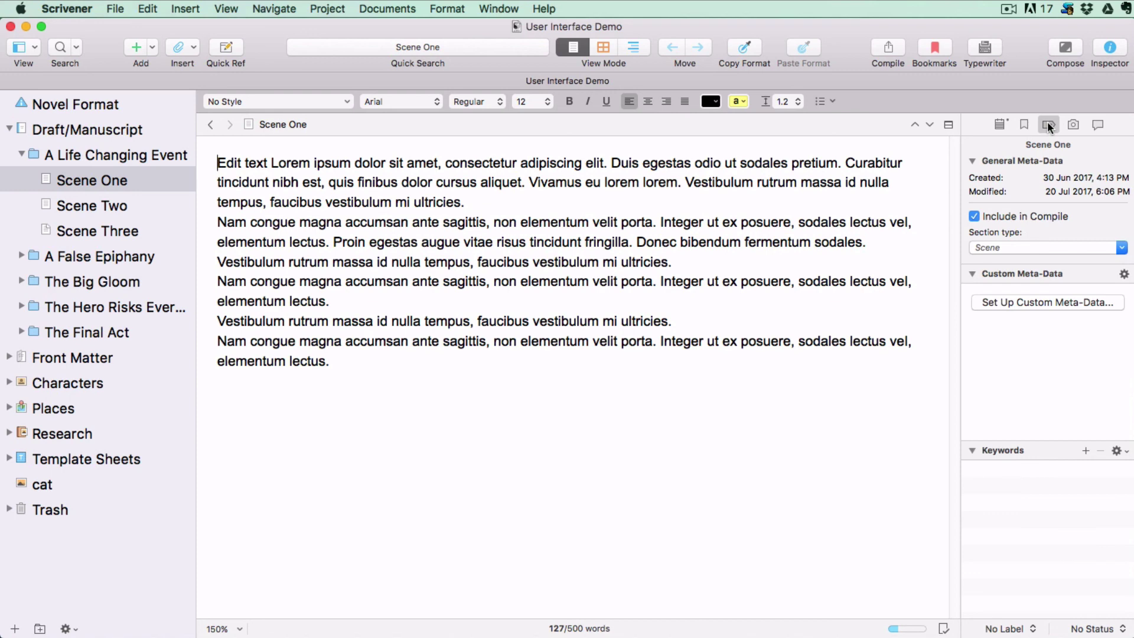
click(1084, 275)
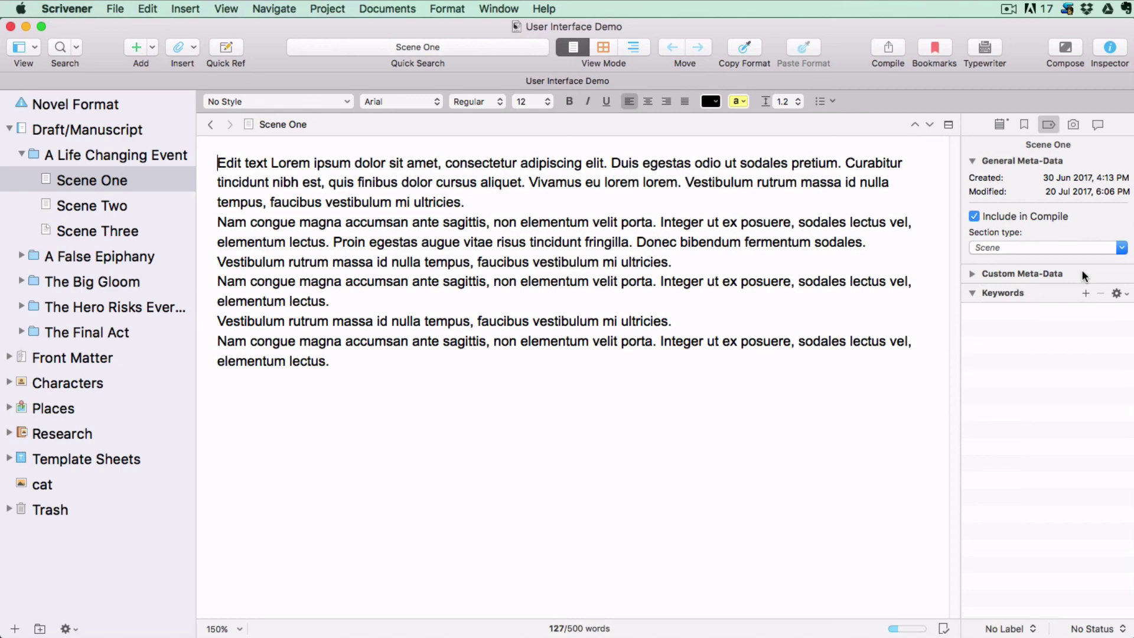
click(1084, 274)
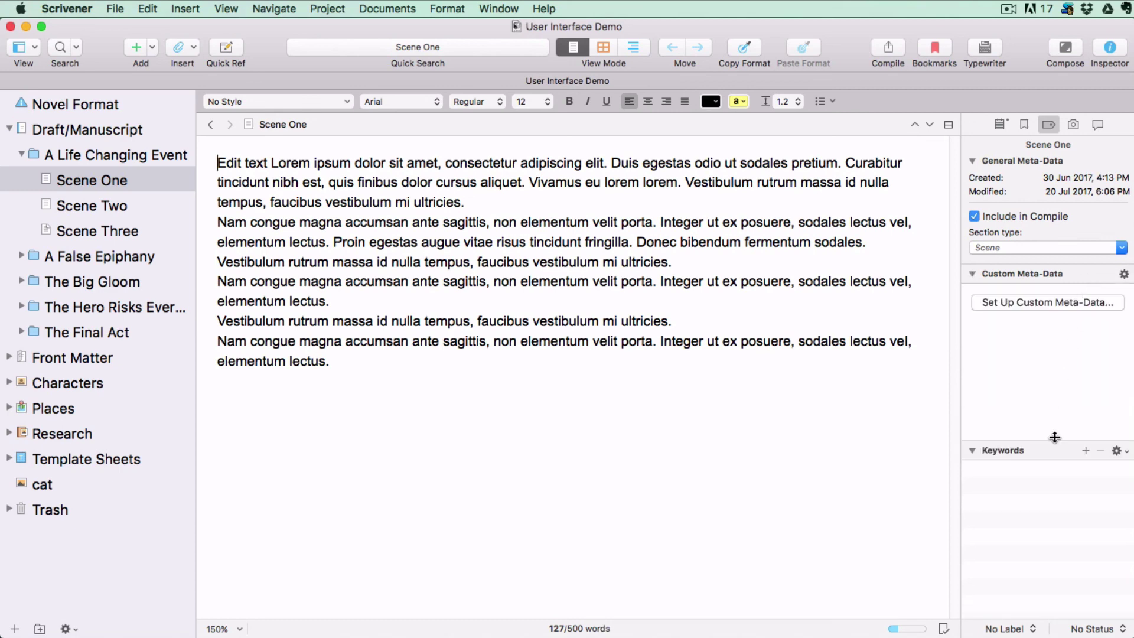
- Shrink the Custom Meta-Data section and widen the inspector and binder panes
drag(1056, 434, 1051, 343)
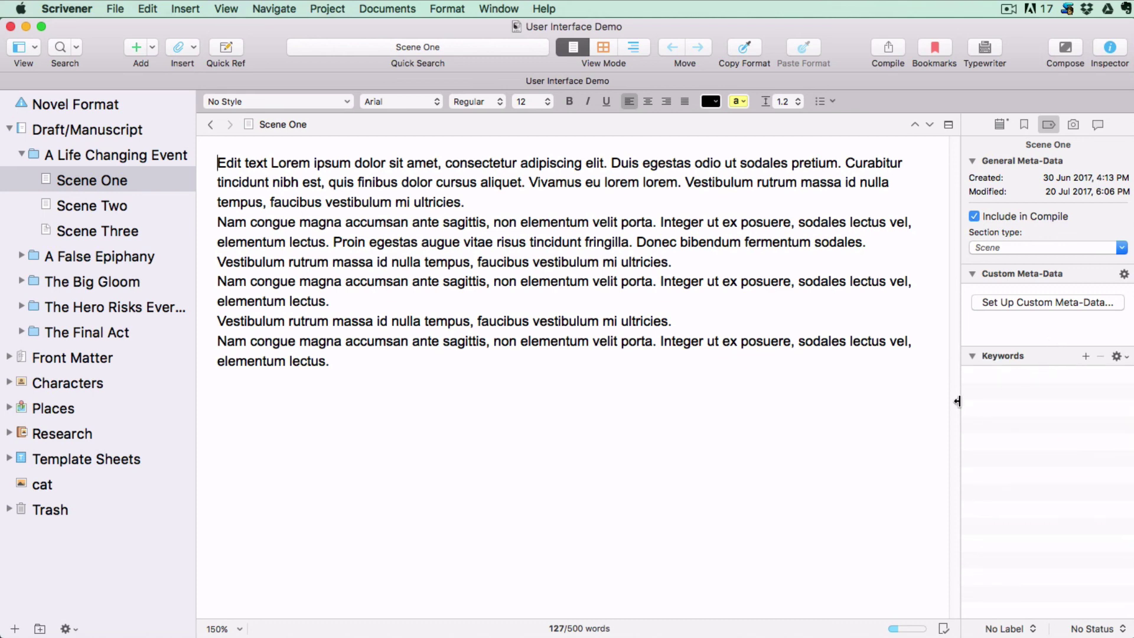
drag(962, 402, 872, 393)
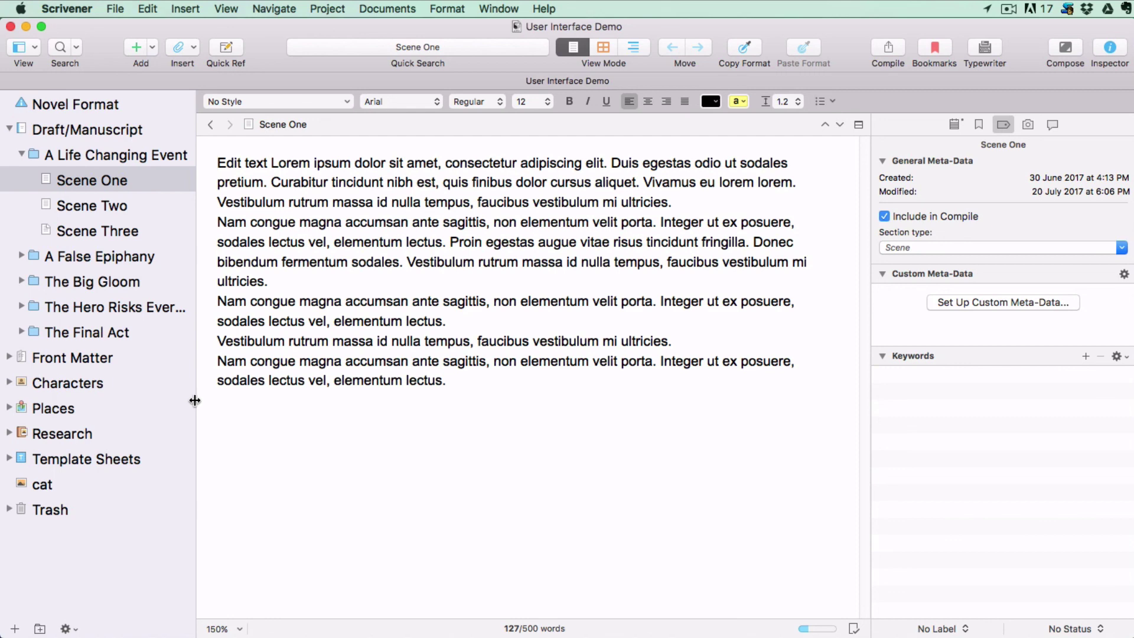
drag(197, 401, 248, 400)
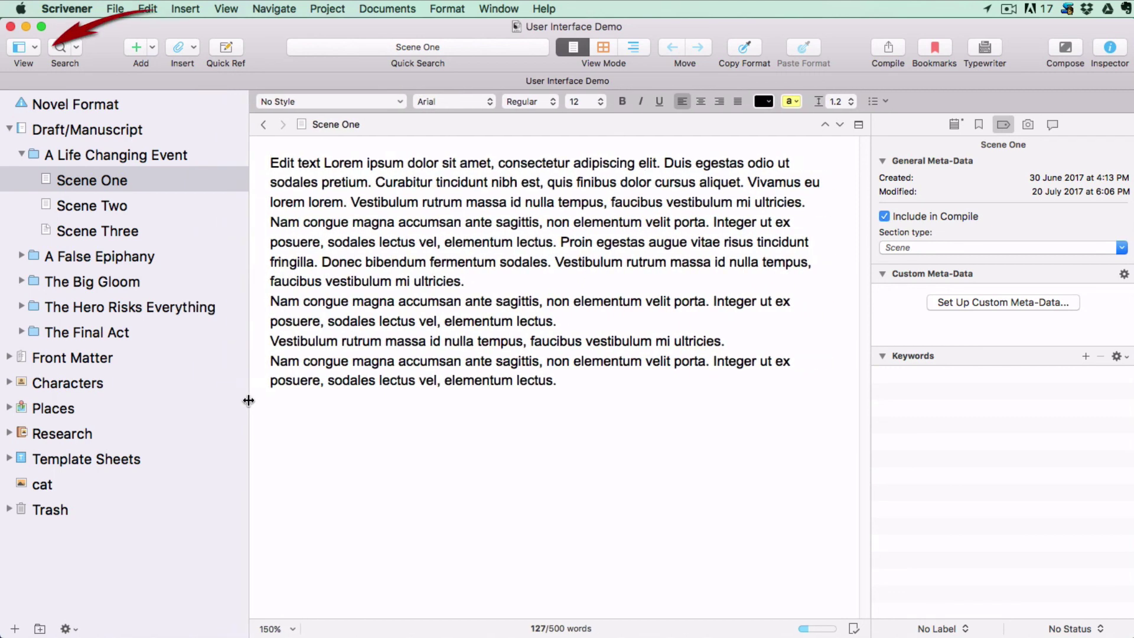
- Hide the binder from the View layout options and close the inspector, leaving only Scene One's text
click(33, 47)
click(33, 68)
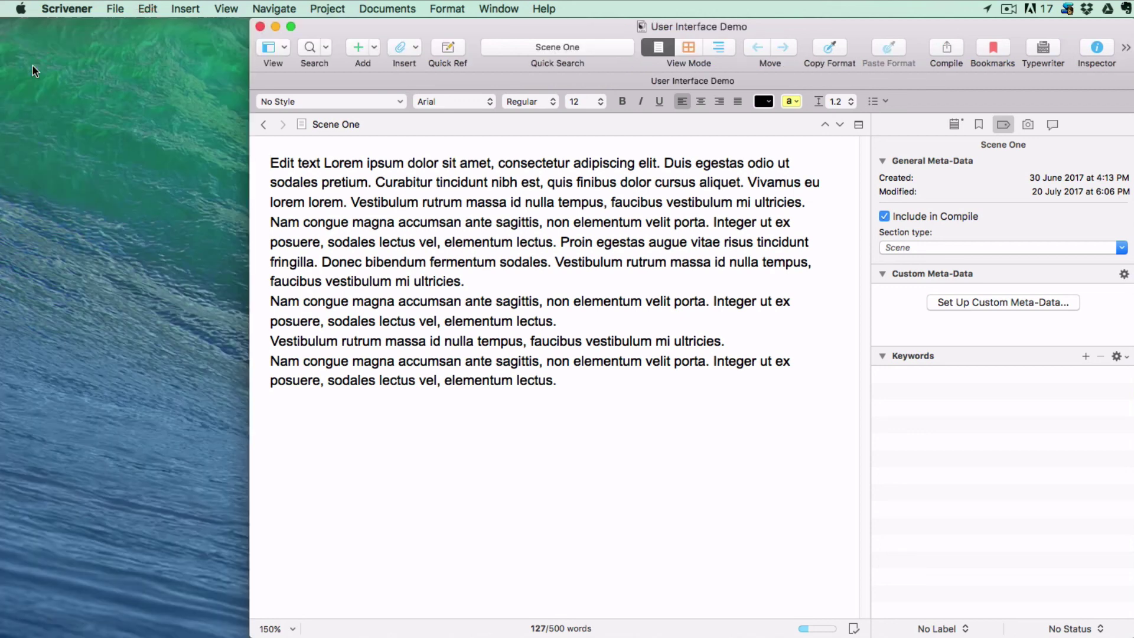
click(1095, 49)
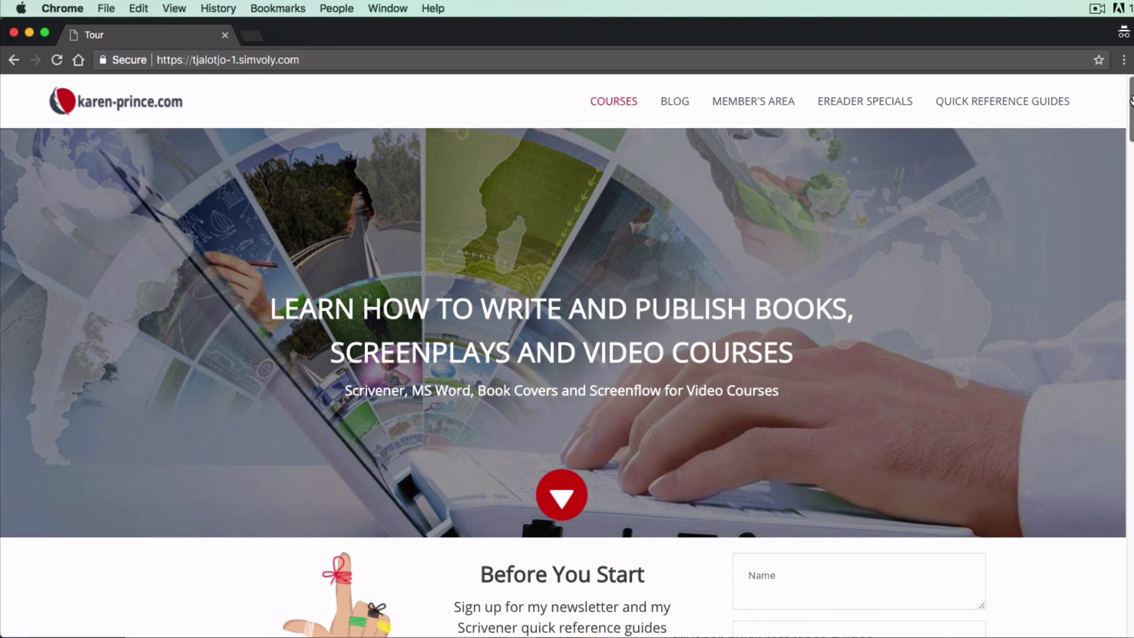
- Open the Scrivener 3 Comprehensive Course for Mac page and scroll down to its Class Curriculum
scroll(1130, 100, down, 10)
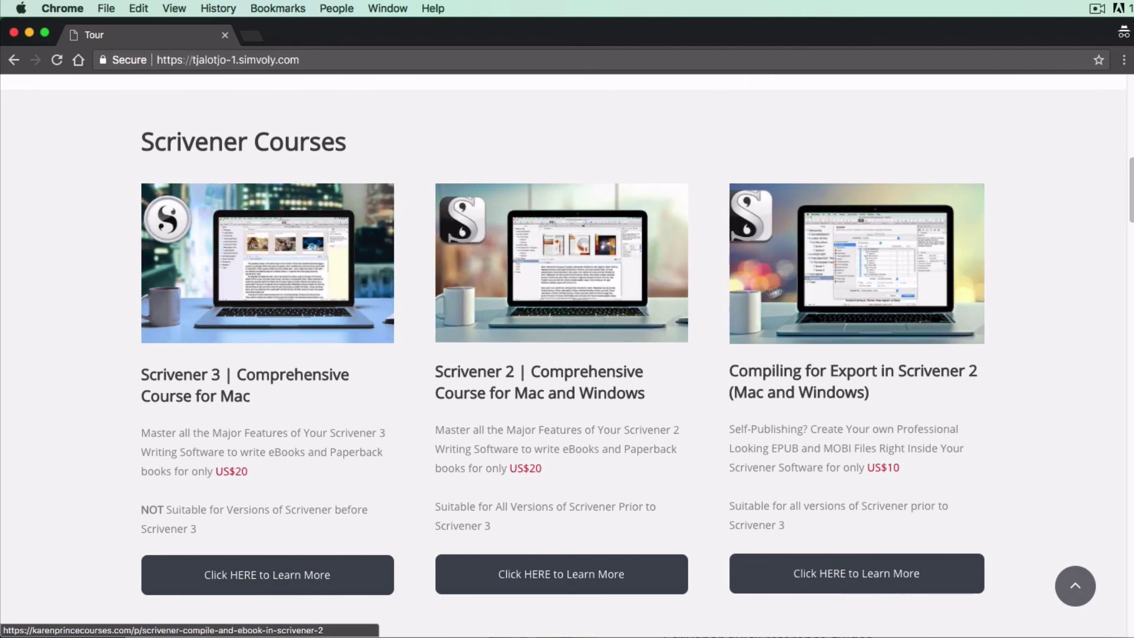
click(288, 572)
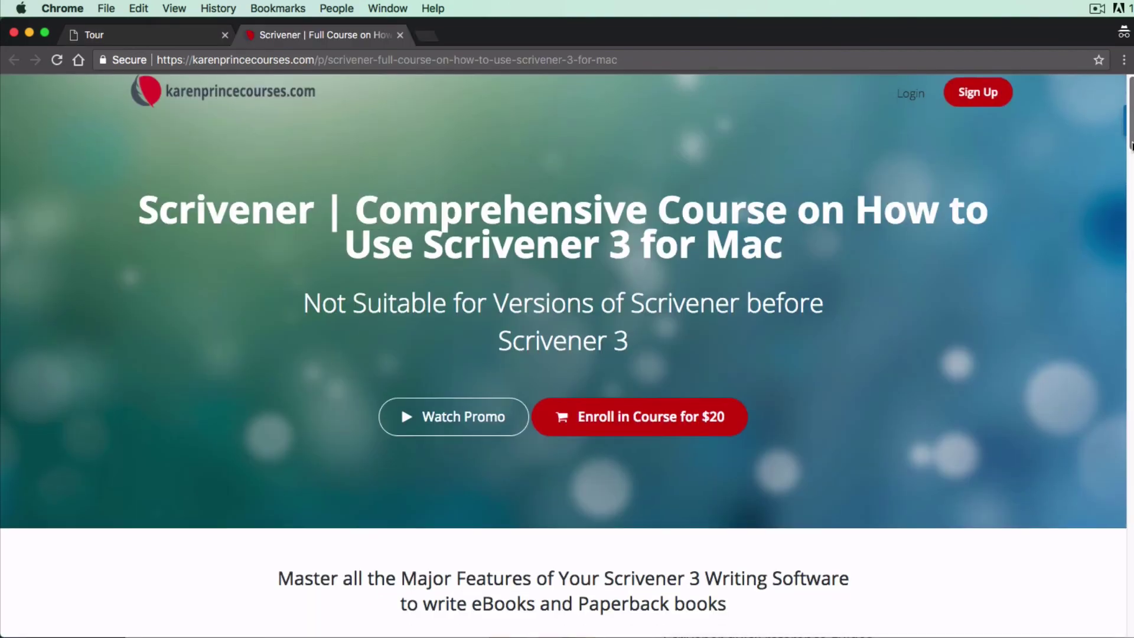
scroll(1131, 217, down, 6)
drag(1131, 218, 1082, 417)
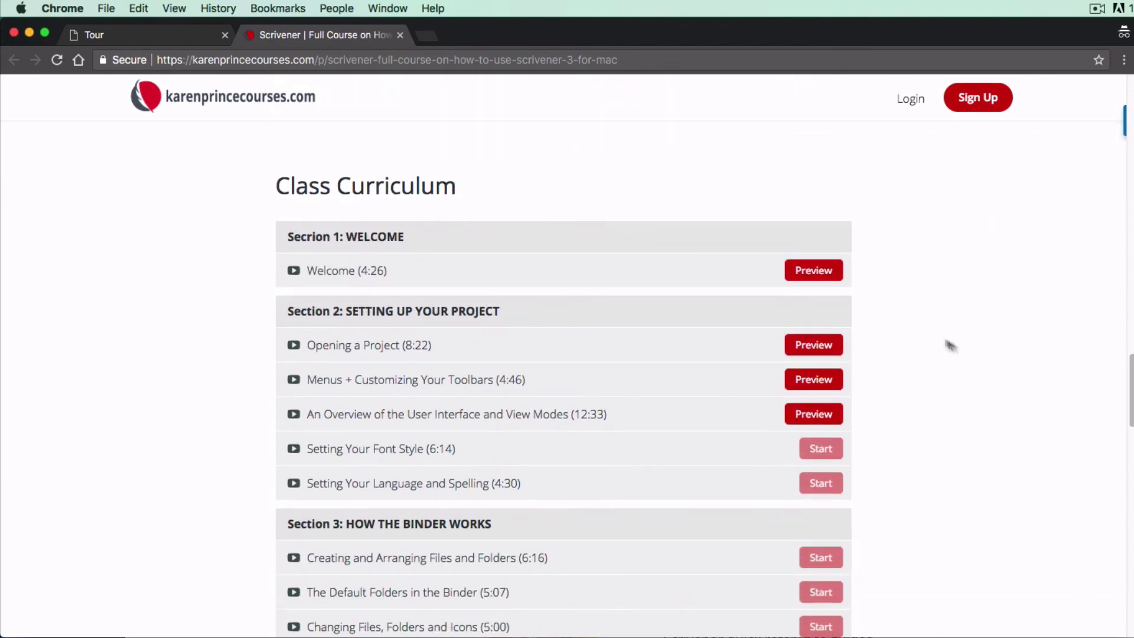